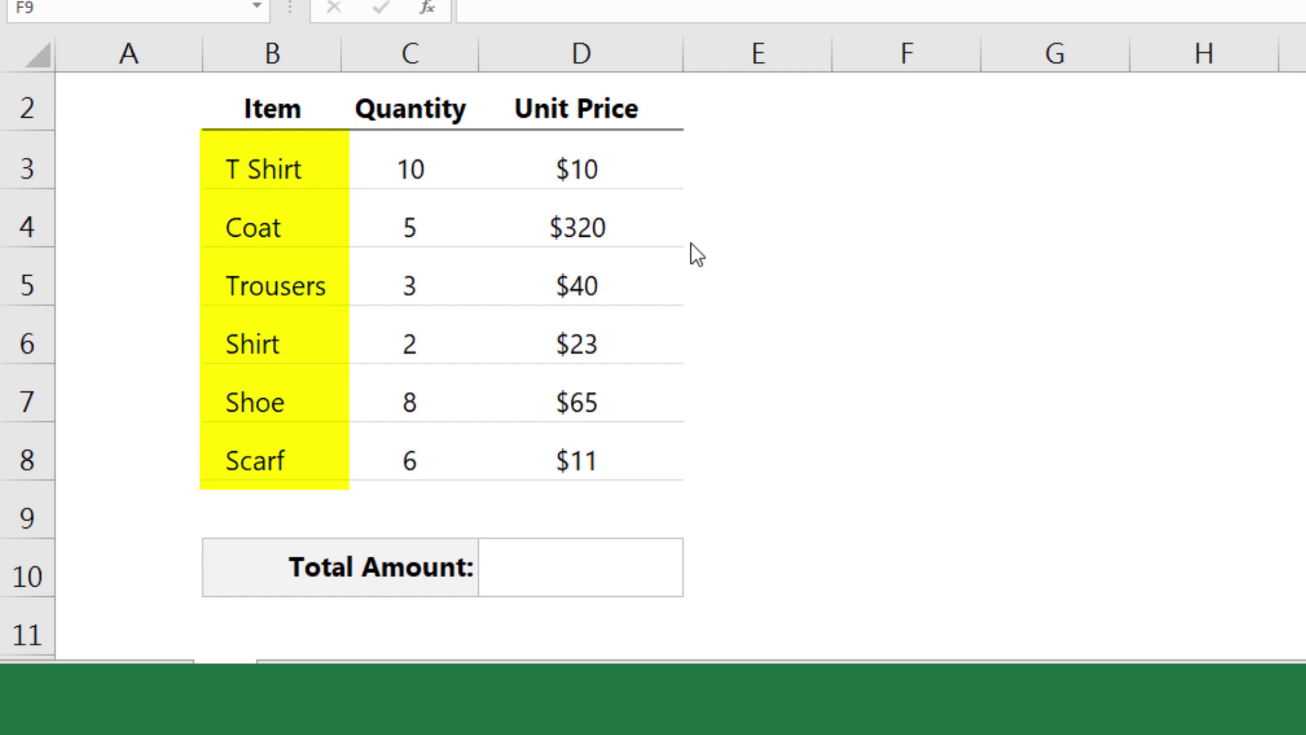
# Compute each item's amount in E3:E8 as unit price times quantity
pyautogui.click(783, 167)
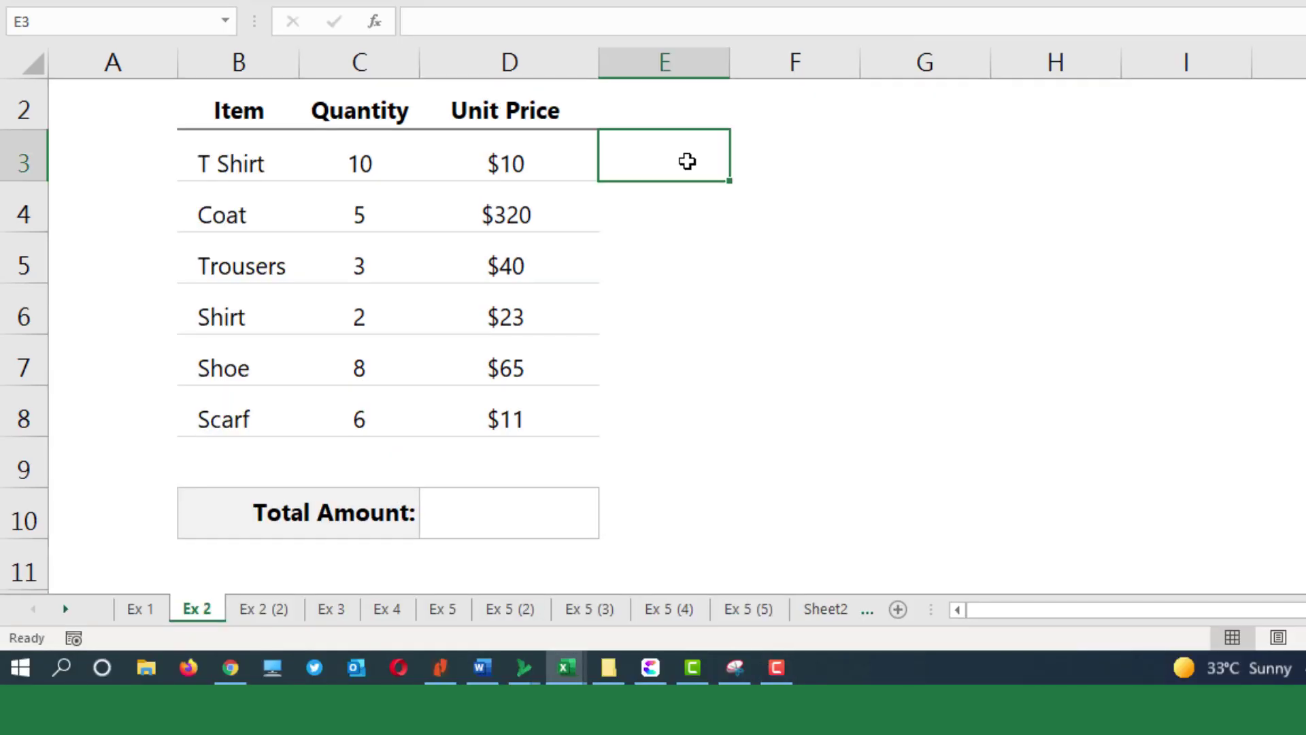
pyautogui.write('=')
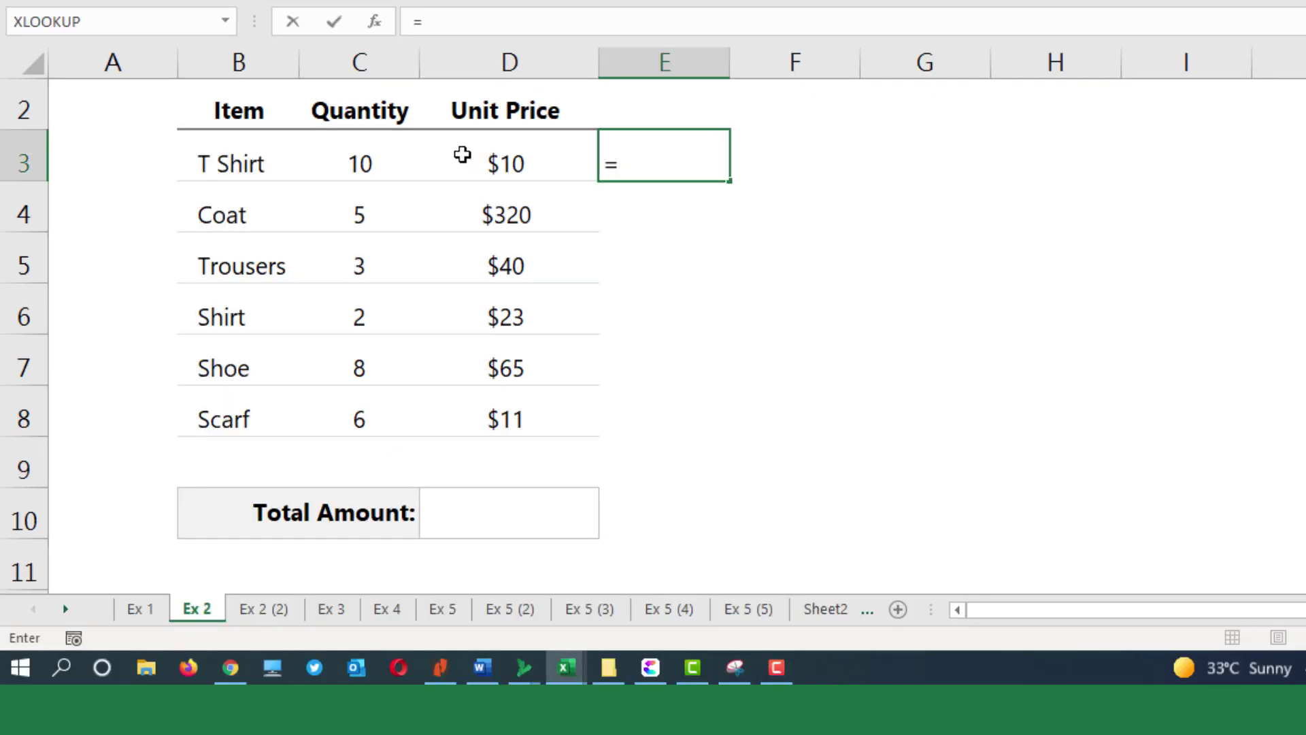
pyautogui.click(430, 158)
pyautogui.write('*')
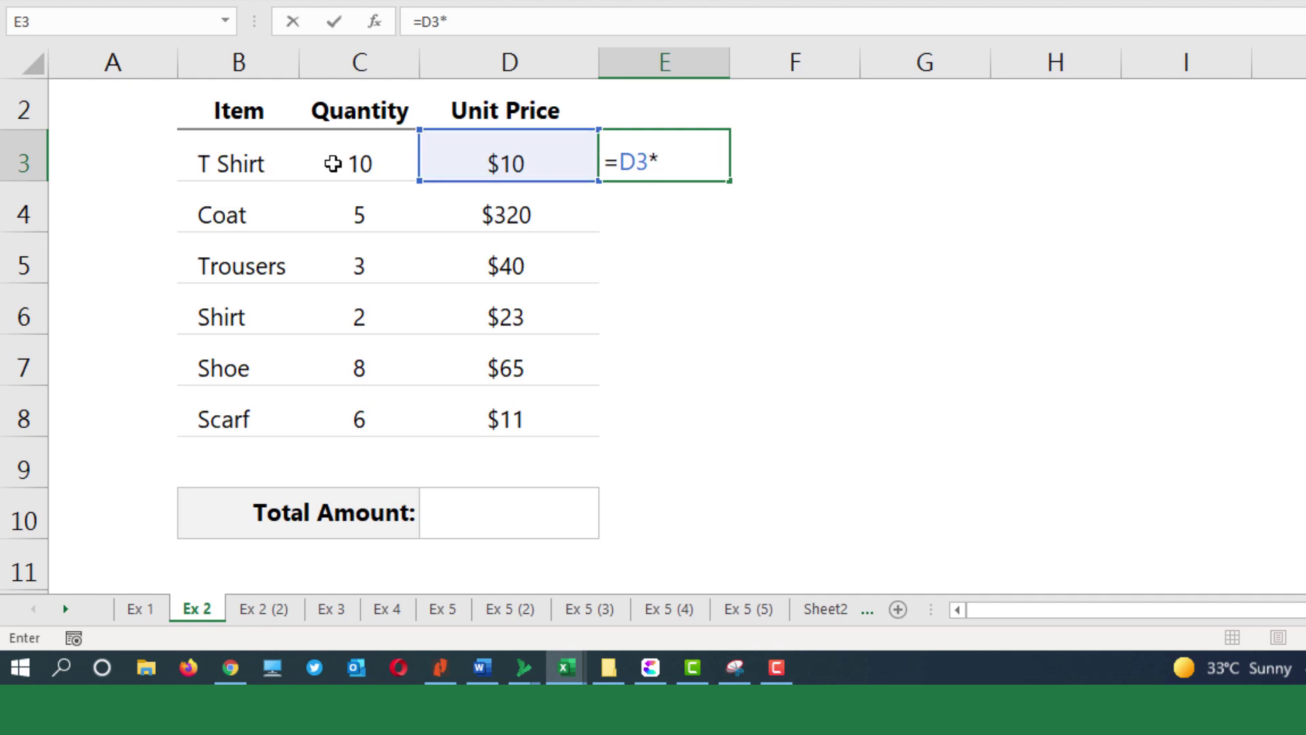
pyautogui.click(332, 164)
pyautogui.press('Return')
pyautogui.click(708, 163)
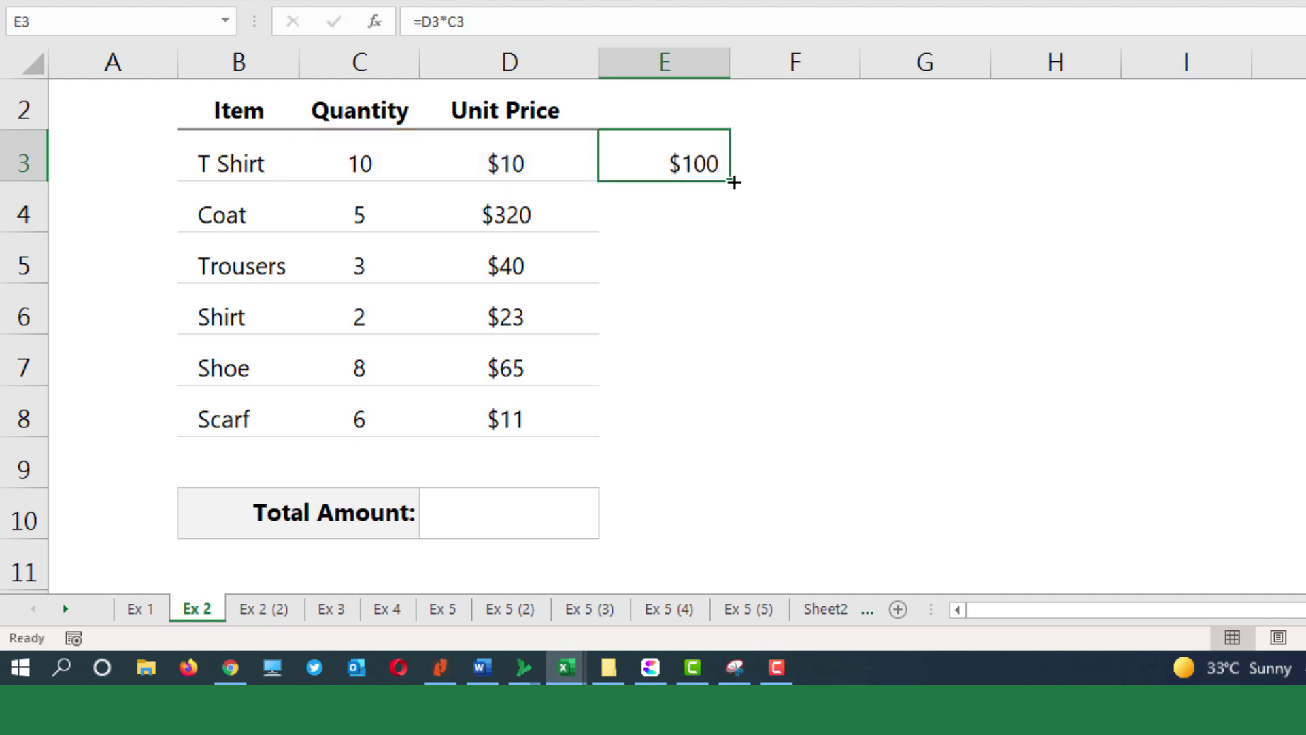
pyautogui.moveTo(732, 182); pyautogui.dragTo(708, 435)
# Total the amounts E3:E8 with a SUM formula in the Total Amount cell D10
pyautogui.click(549, 519)
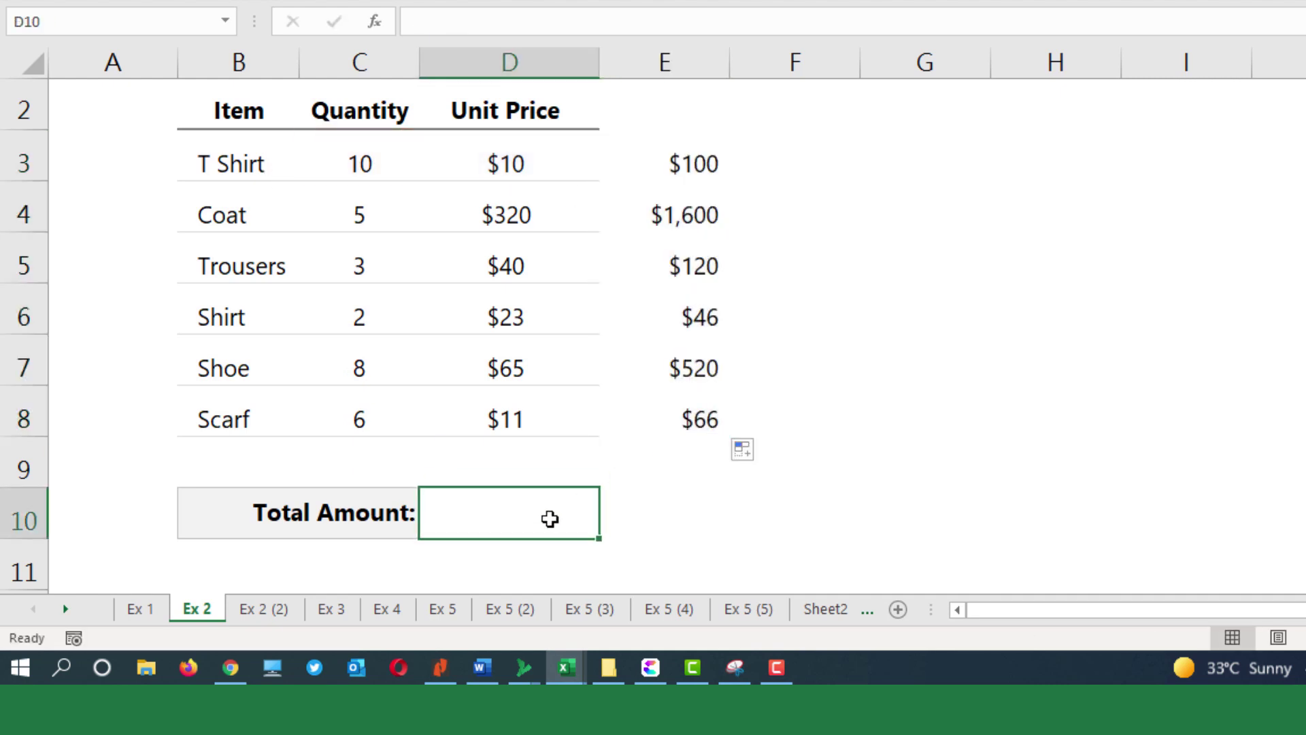
pyautogui.write('=sum')
pyautogui.press('Tab')
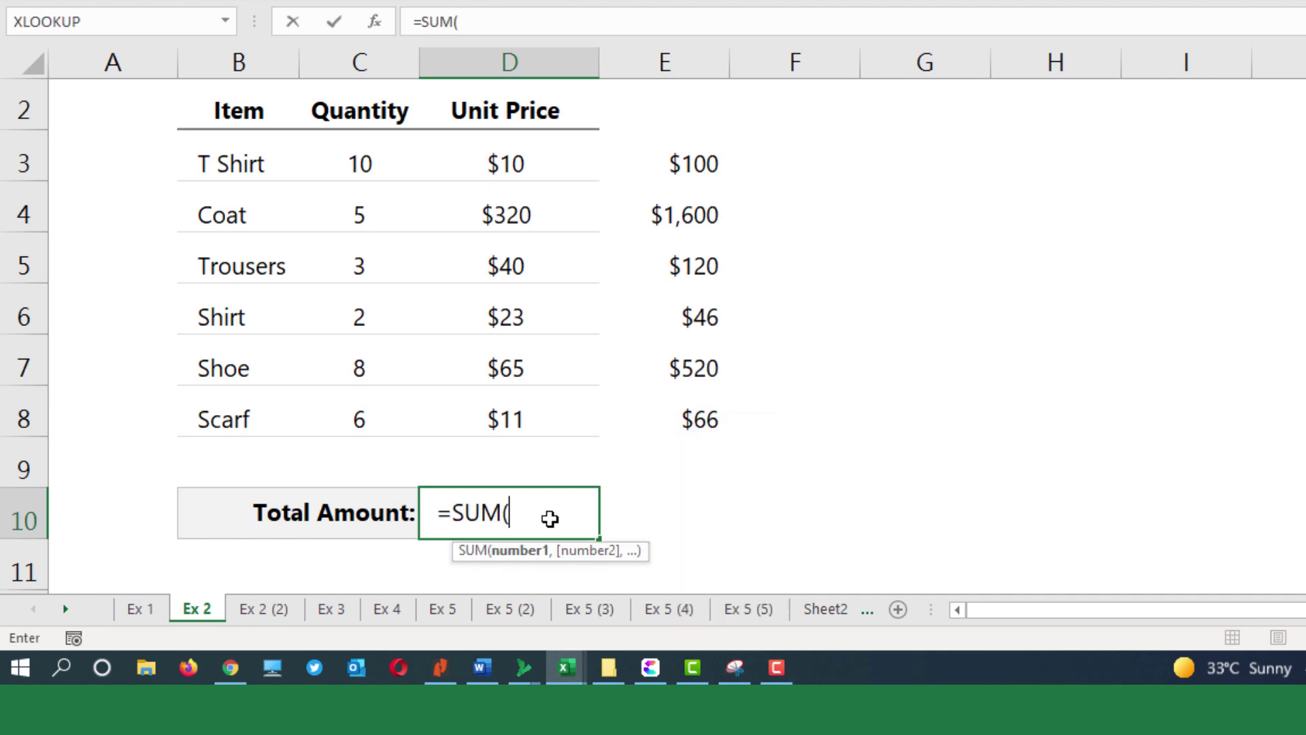
pyautogui.moveTo(675, 164); pyautogui.dragTo(701, 418)
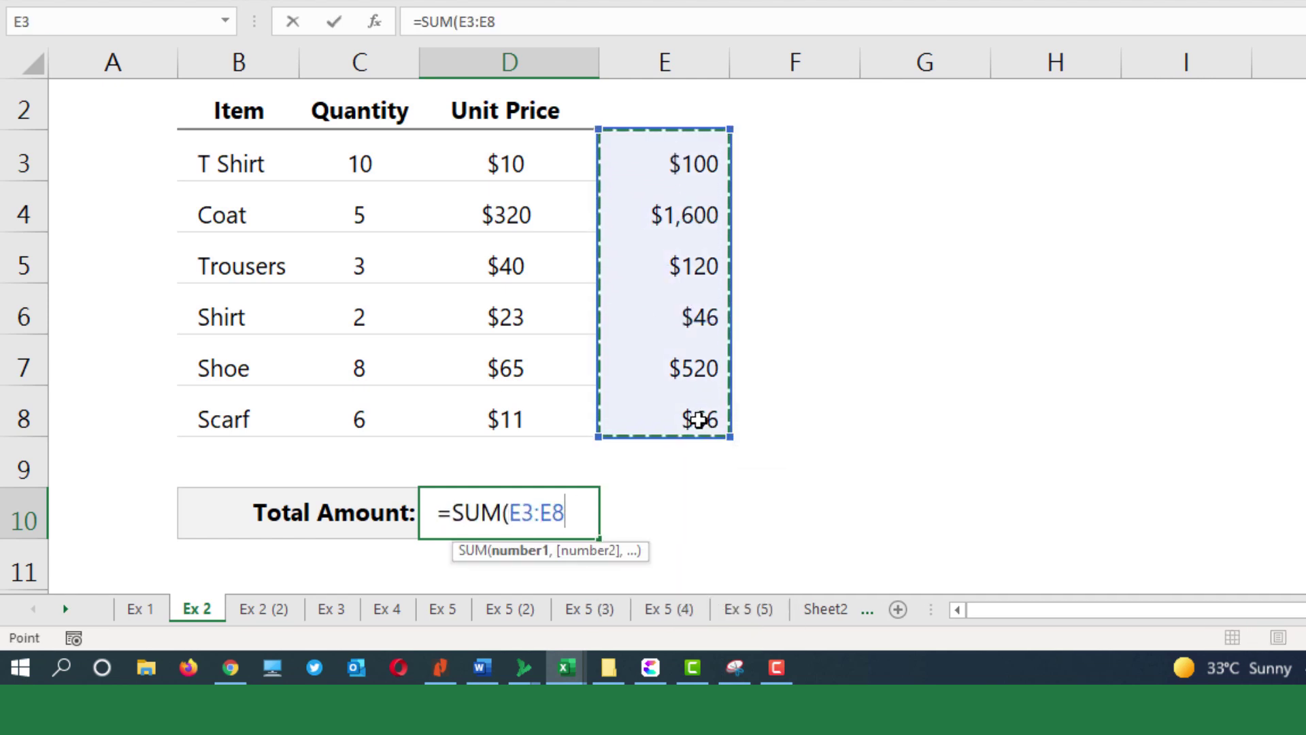
pyautogui.press('Return')
# Compute the total with =SUMPRODUCT(C3:C8,D3:D8) instead, giving $2,452
pyautogui.click(923, 451)
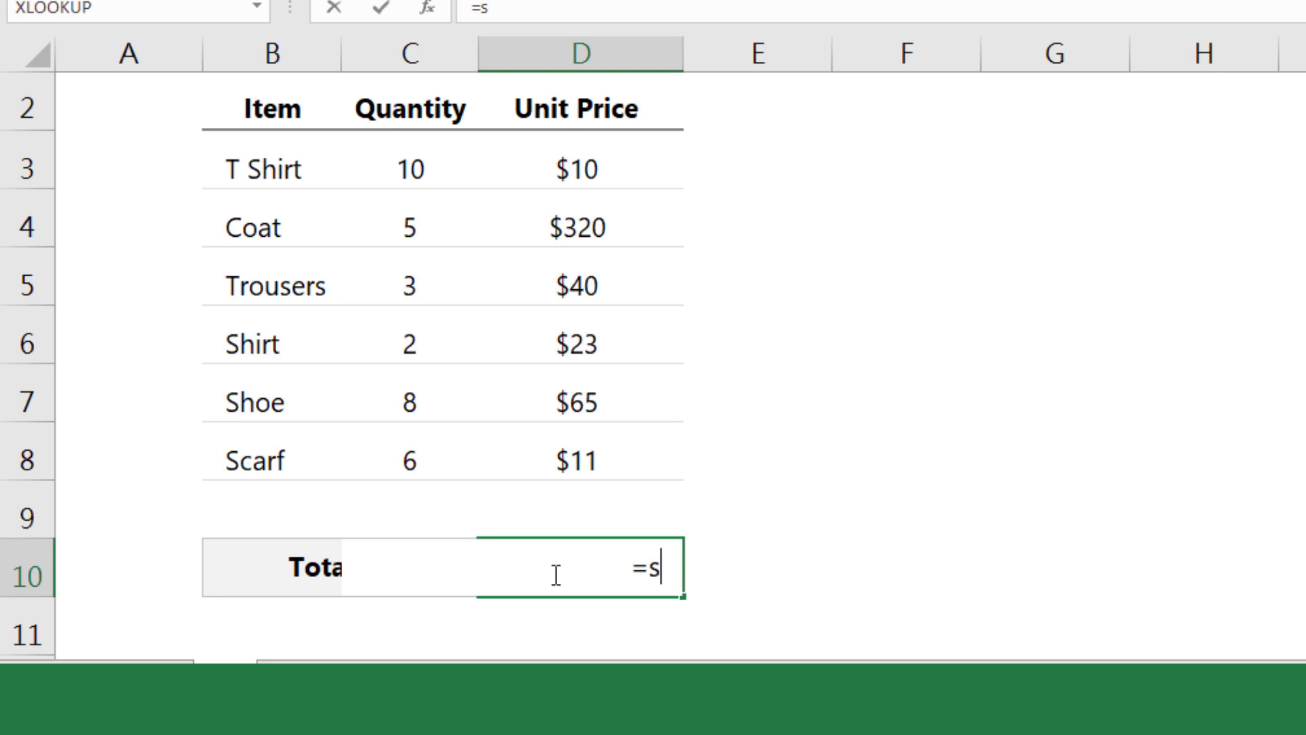
pyautogui.write('ump')
pyautogui.press('Tab')
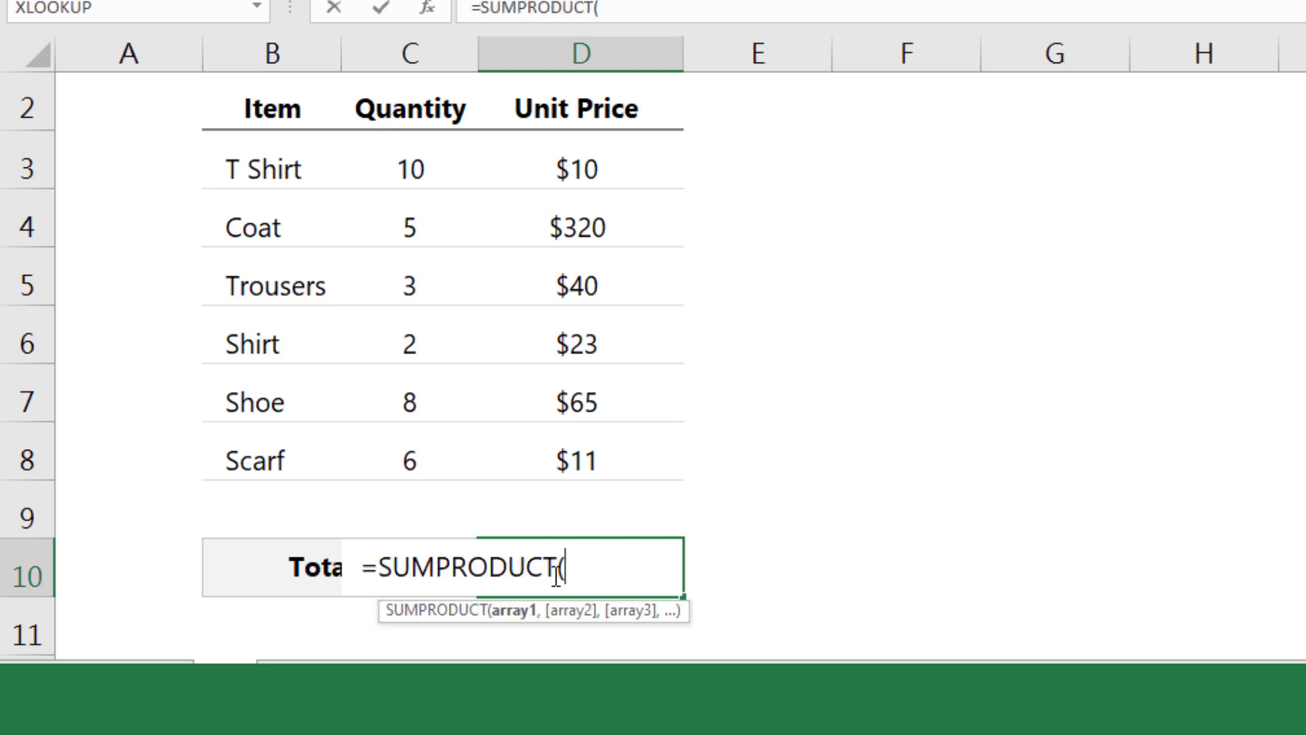
pyautogui.moveTo(434, 171); pyautogui.dragTo(415, 462)
pyautogui.write(',')
pyautogui.moveTo(556, 169); pyautogui.dragTo(577, 449)
pyautogui.press('Return')
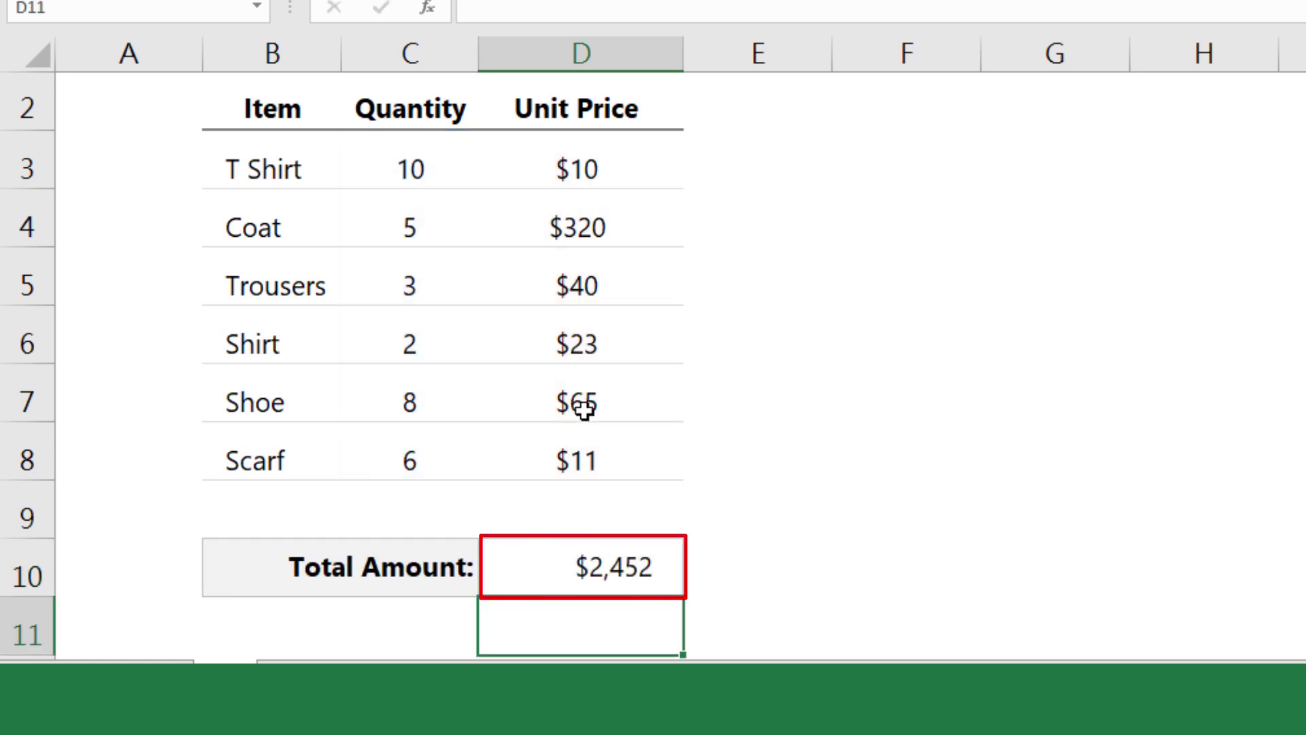
pyautogui.click(758, 550)
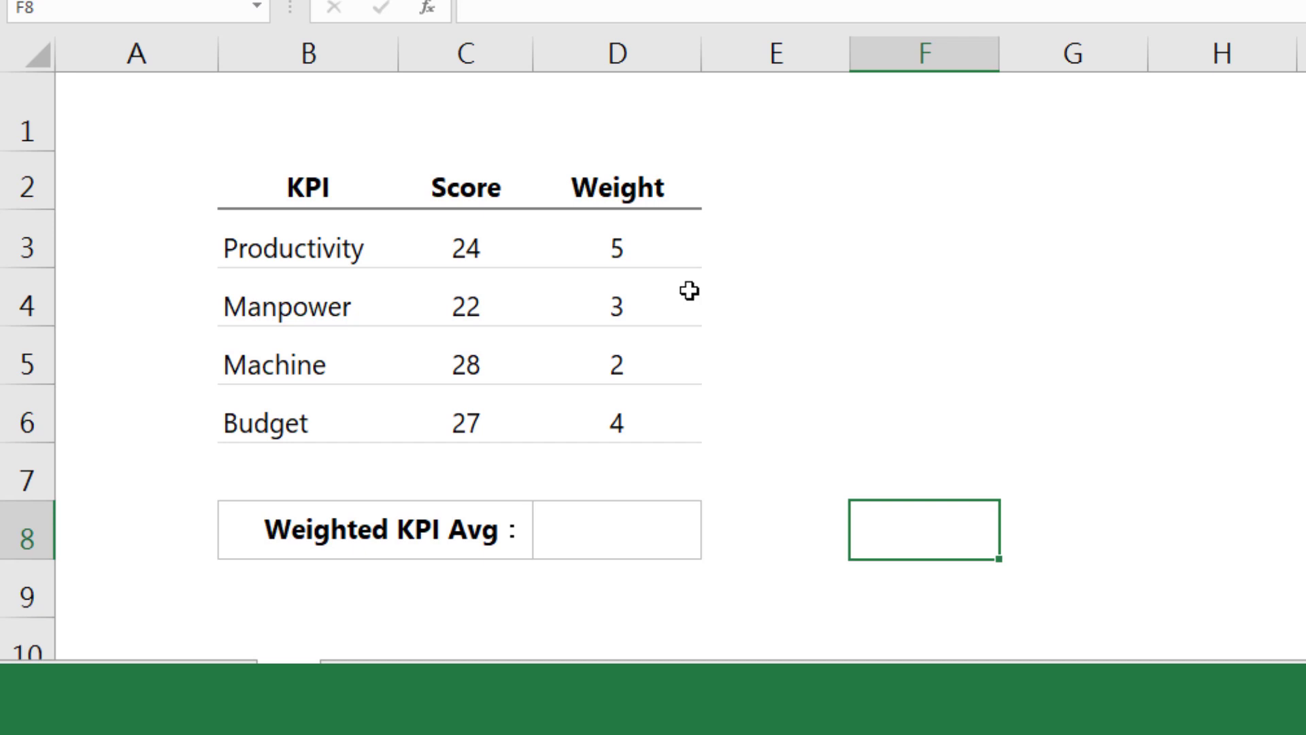
# Enter the weighted sum =SUMPRODUCT(C3:C6*D3:D6) in the Weighted KPI Avg cell D8
pyautogui.click(689, 291)
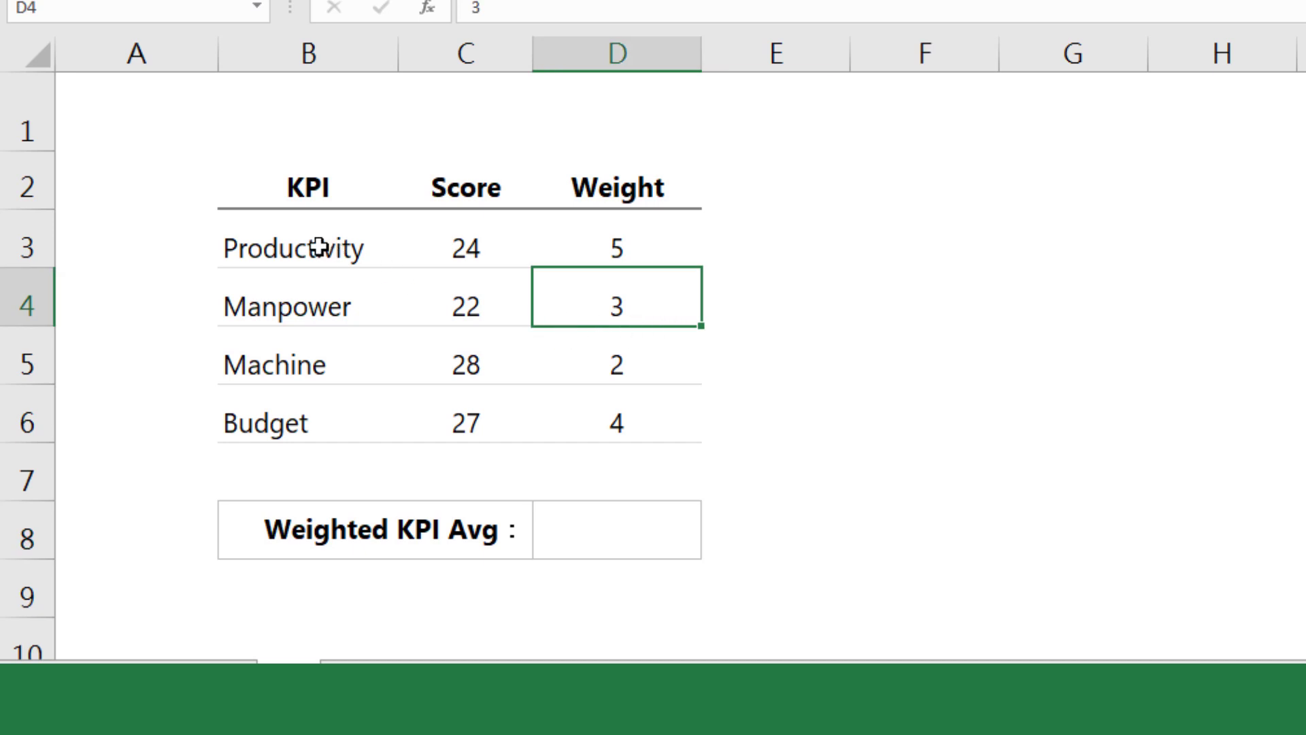
pyautogui.moveTo(316, 231); pyautogui.dragTo(315, 417)
pyautogui.moveTo(574, 247); pyautogui.dragTo(607, 430)
pyautogui.click(606, 530)
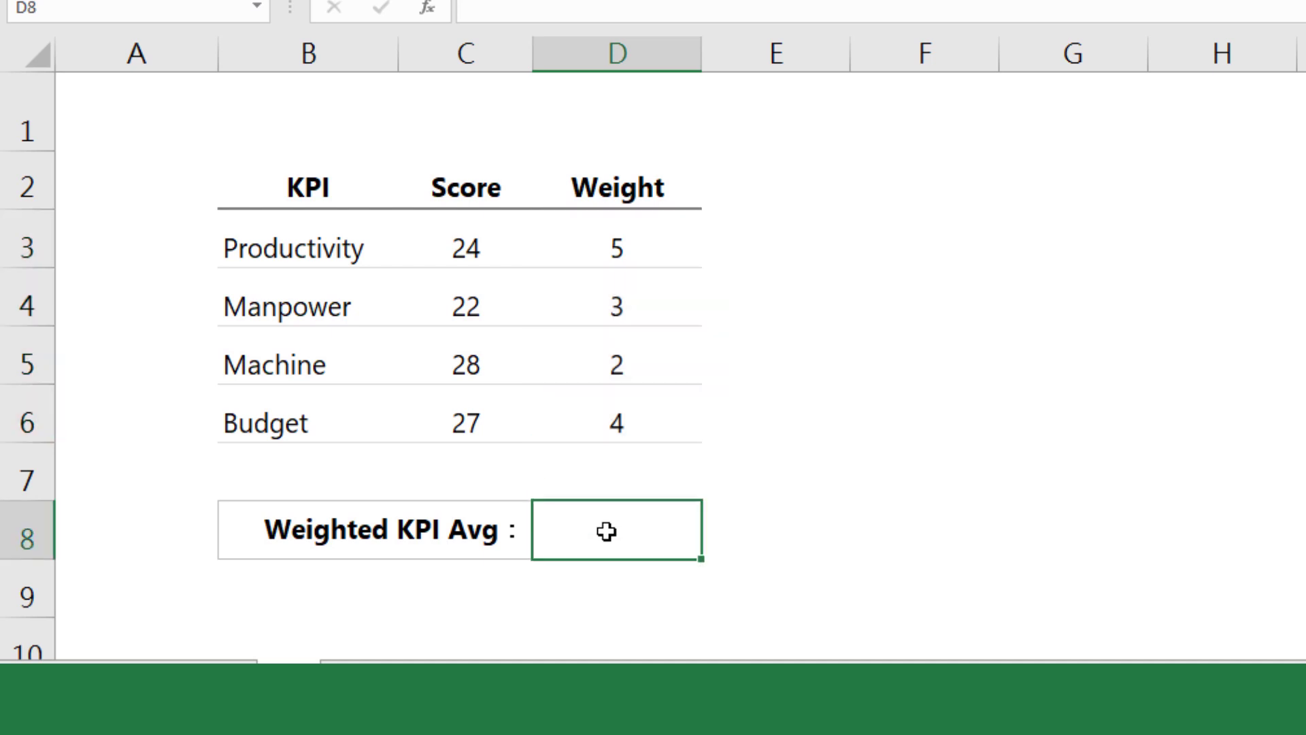
pyautogui.write('=sump')
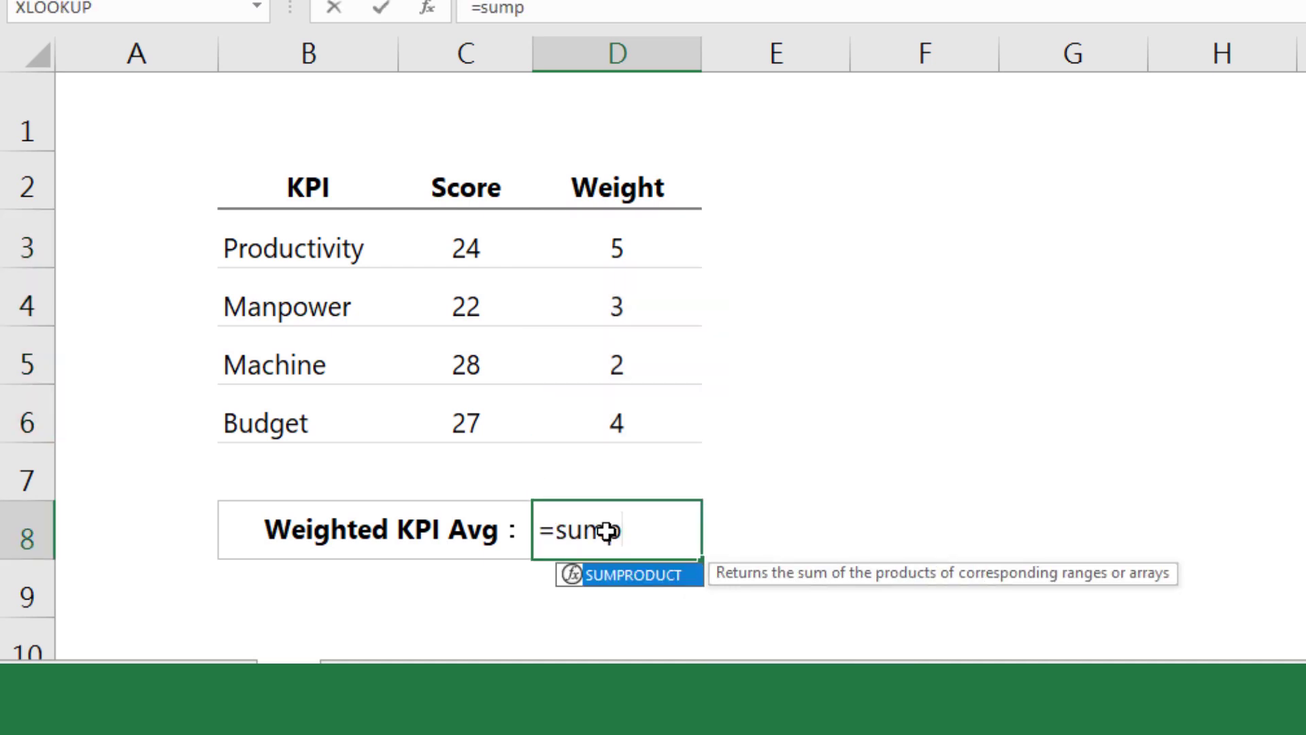
pyautogui.press('Tab')
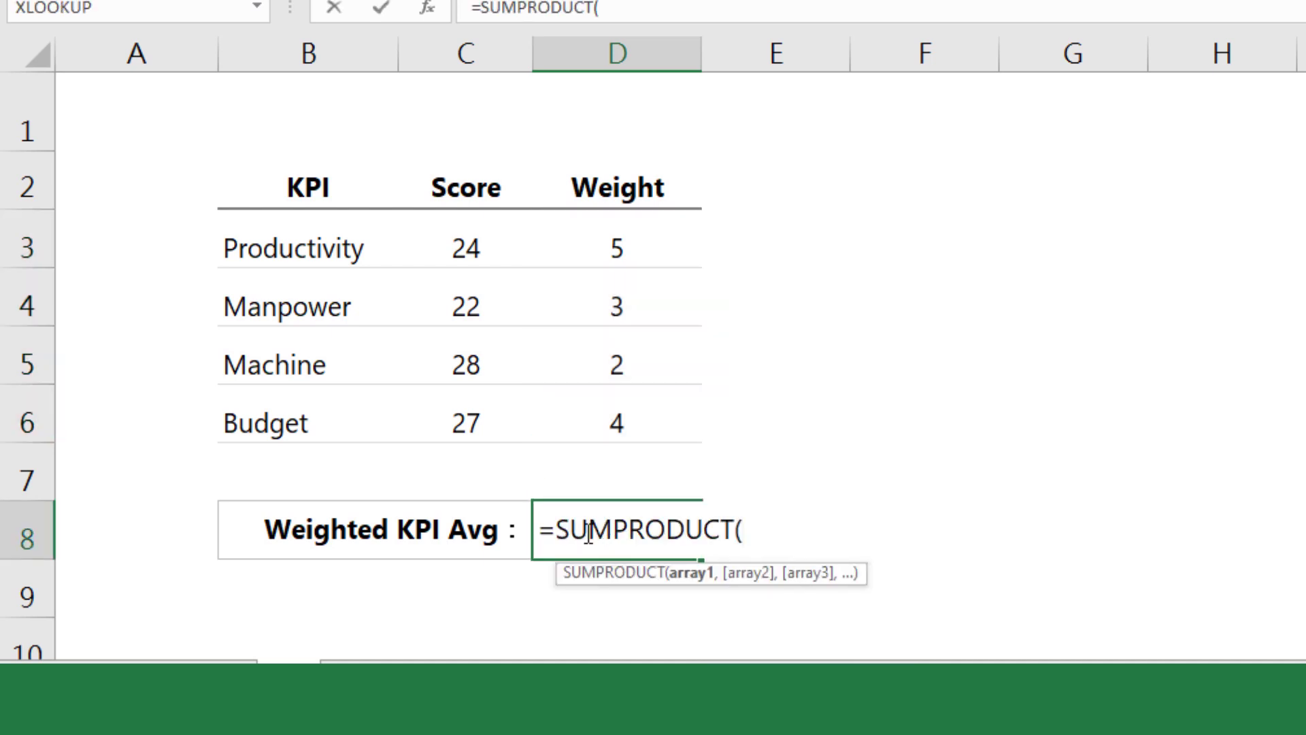
pyautogui.moveTo(477, 248); pyautogui.dragTo(487, 428)
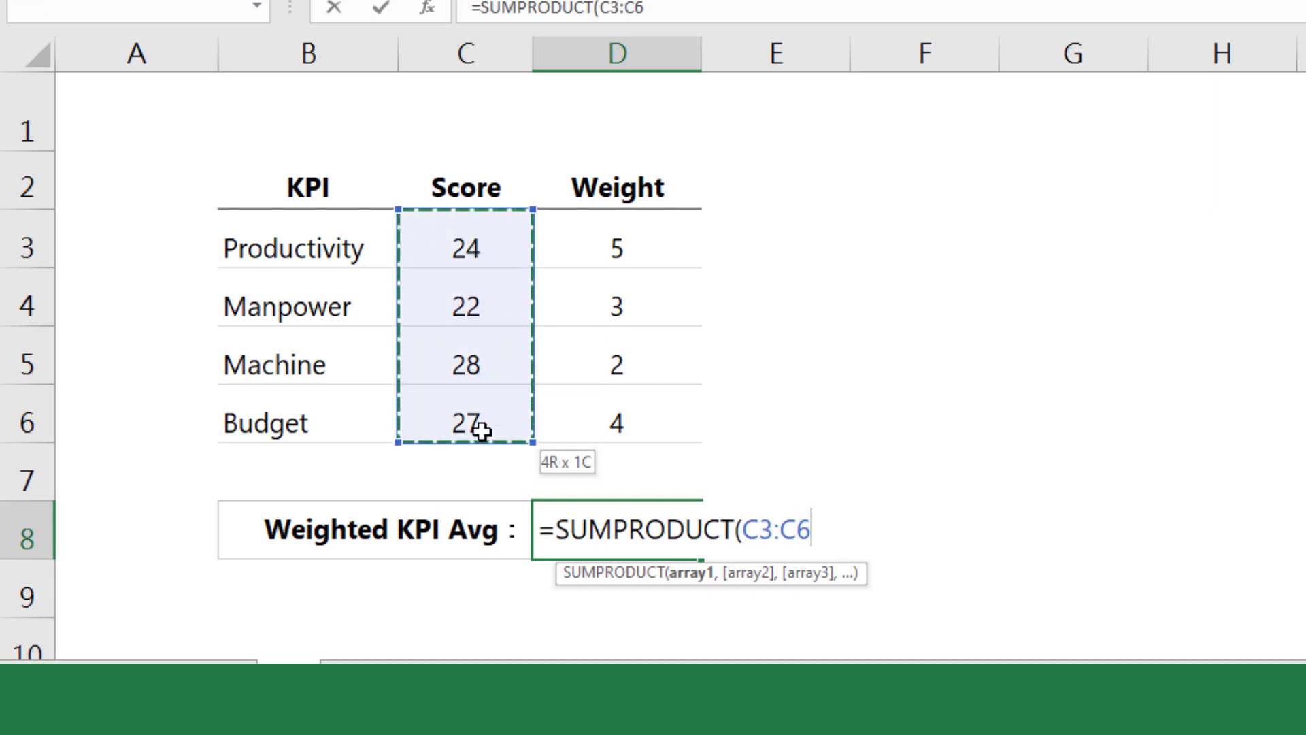
pyautogui.write('*')
pyautogui.moveTo(609, 249); pyautogui.dragTo(599, 408)
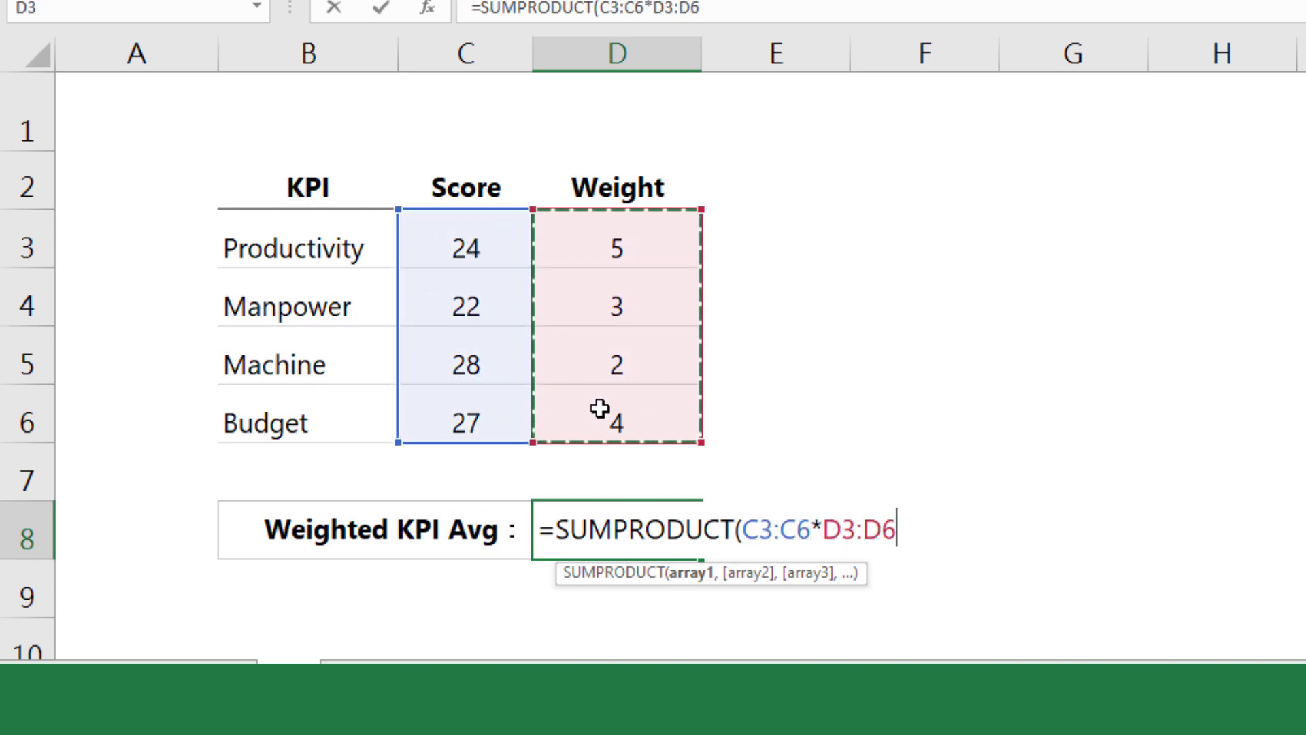
pyautogui.press('Return')
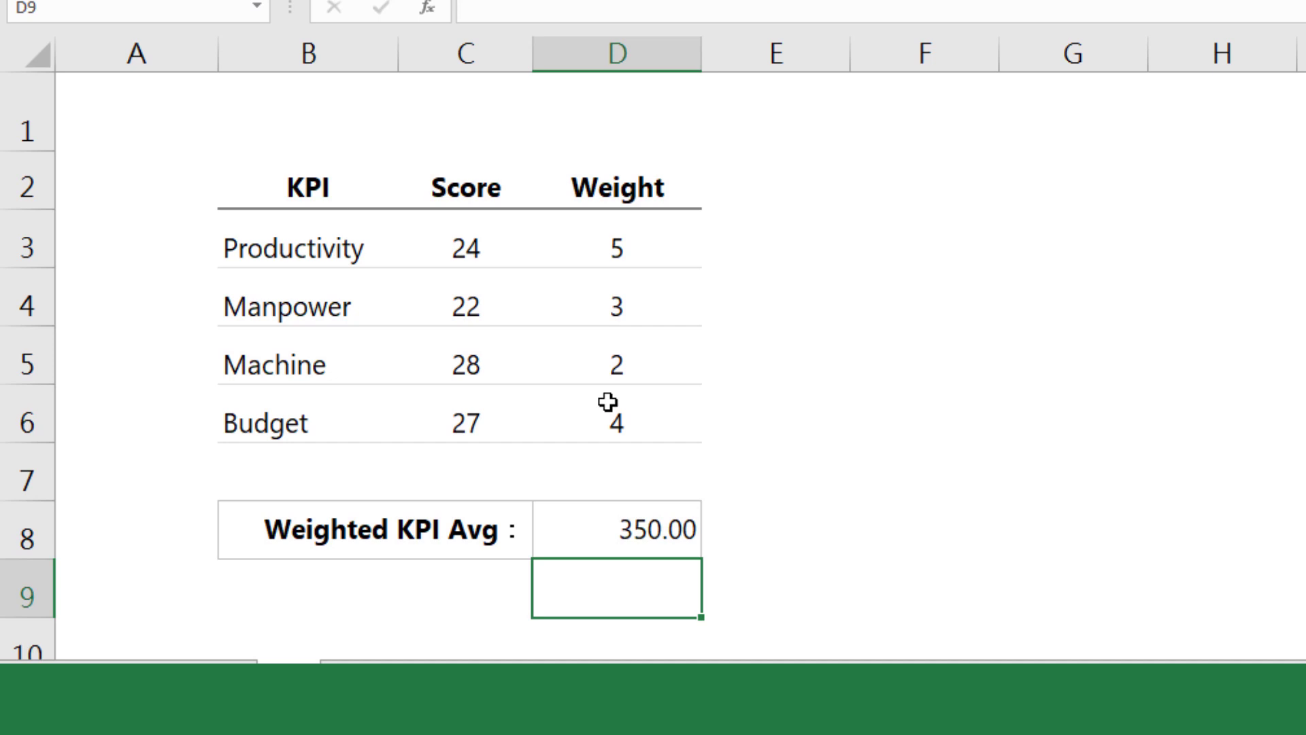
# Divide the weighted sum by SUM(D3:D6) so Weighted KPI Avg shows 25.00
pyautogui.click(659, 528)
pyautogui.click(719, 9)
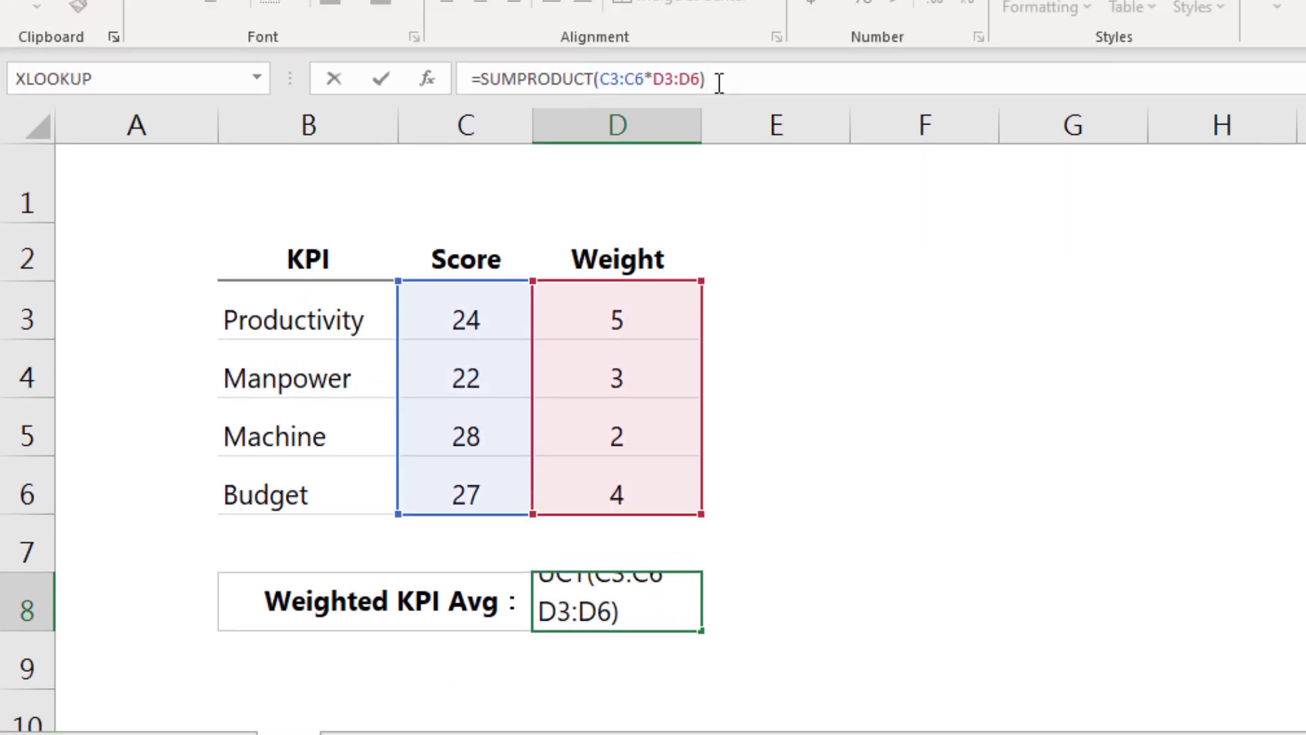
pyautogui.write('sum')
pyautogui.press('Tab')
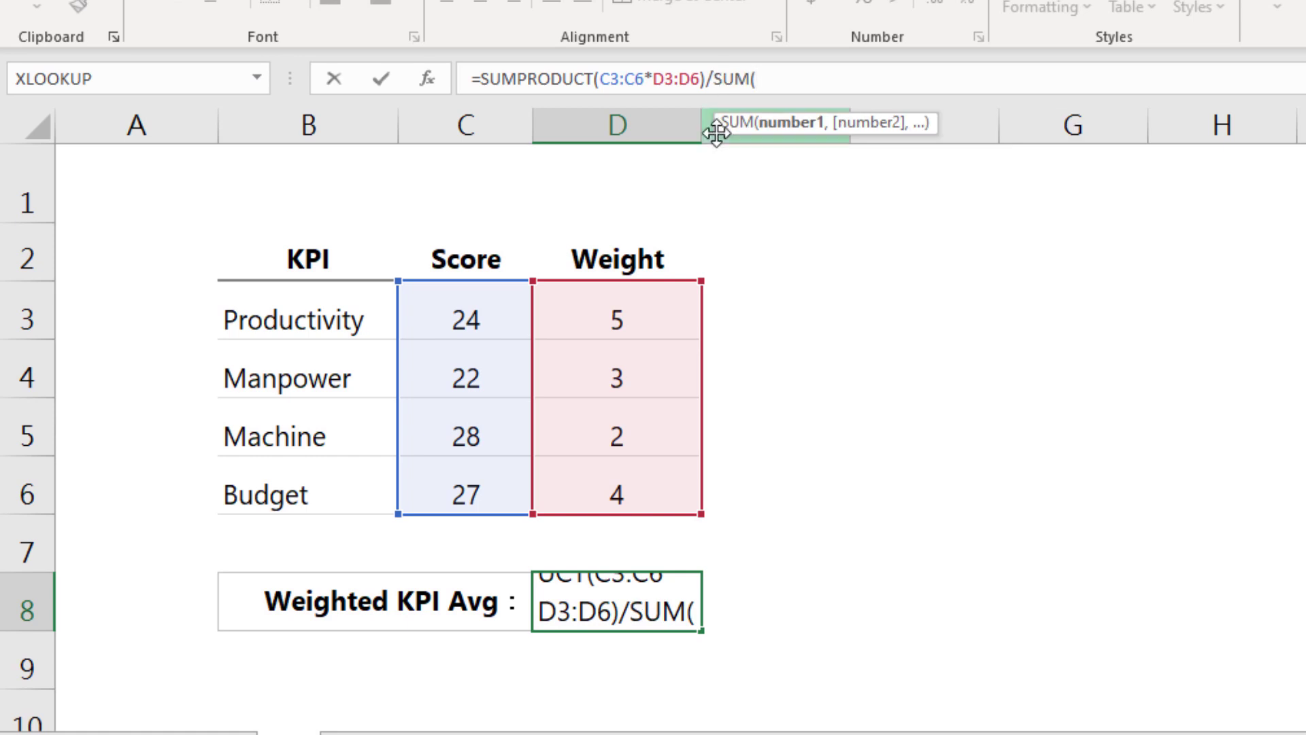
pyautogui.moveTo(613, 317); pyautogui.dragTo(610, 487)
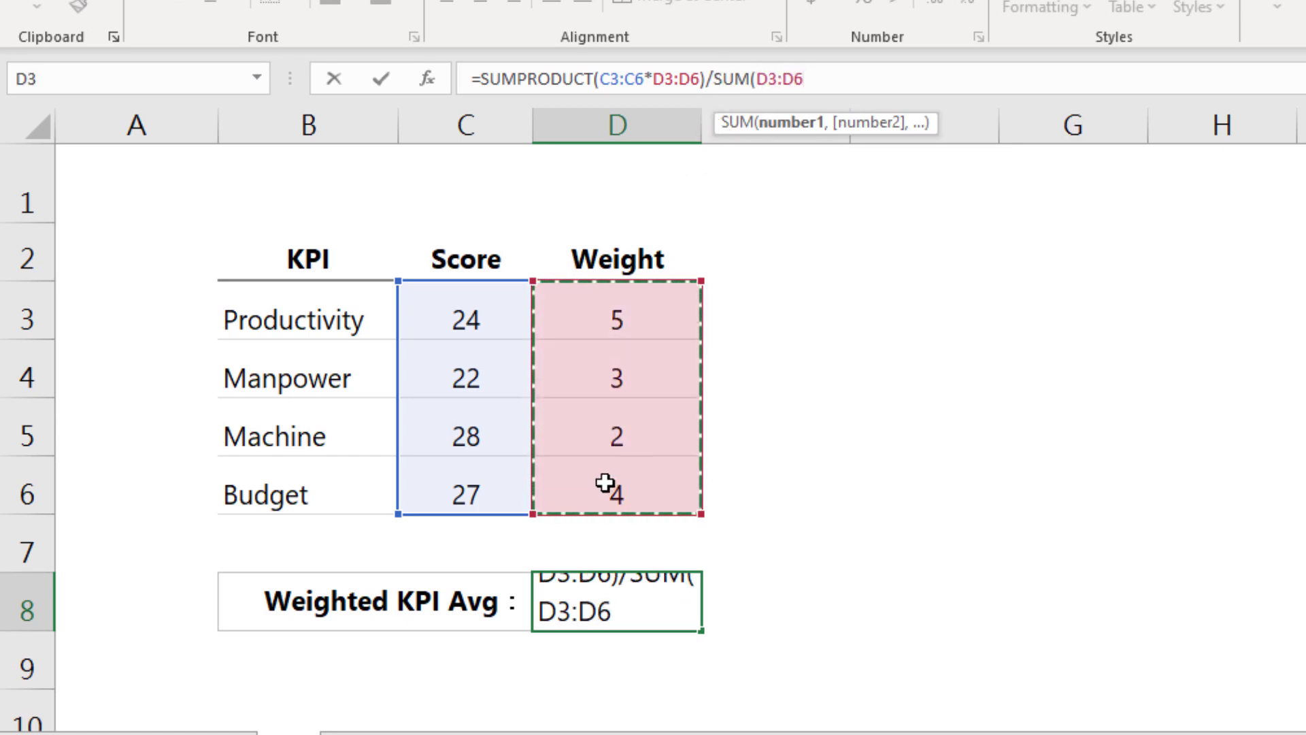
pyautogui.press('Return')
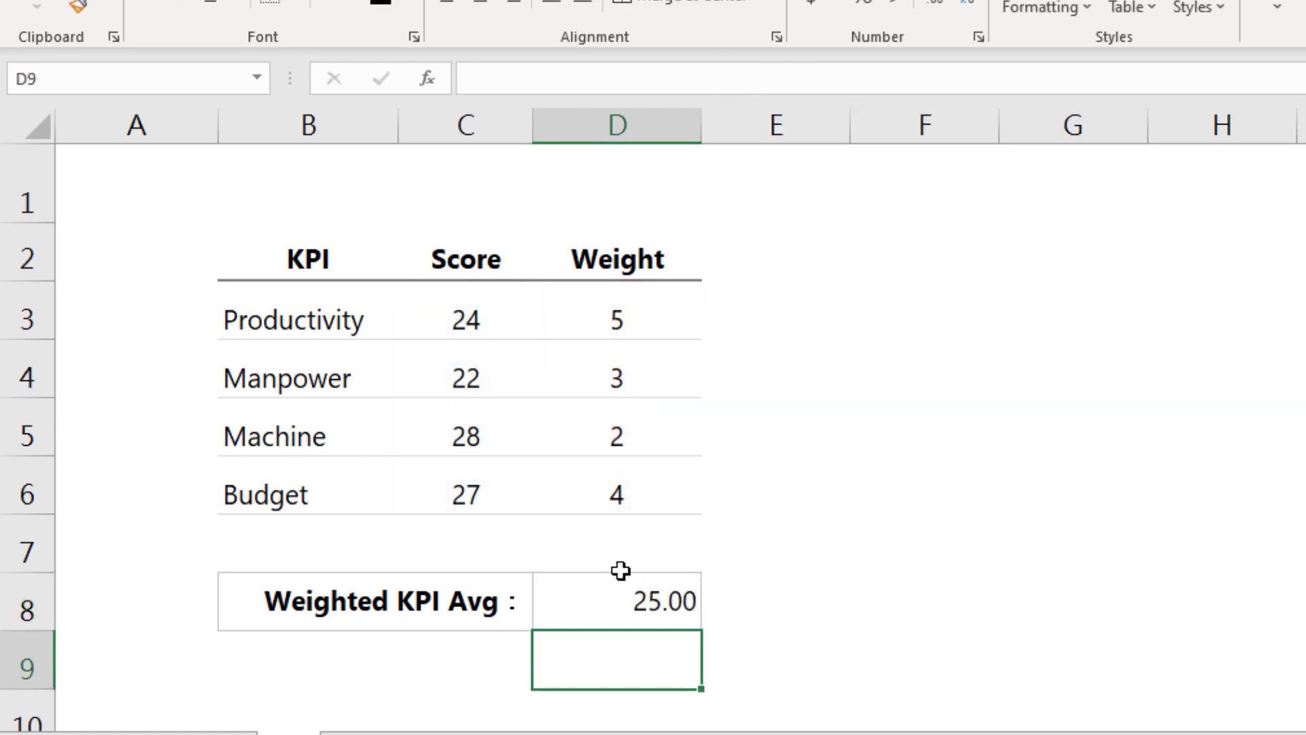
pyautogui.click(622, 609)
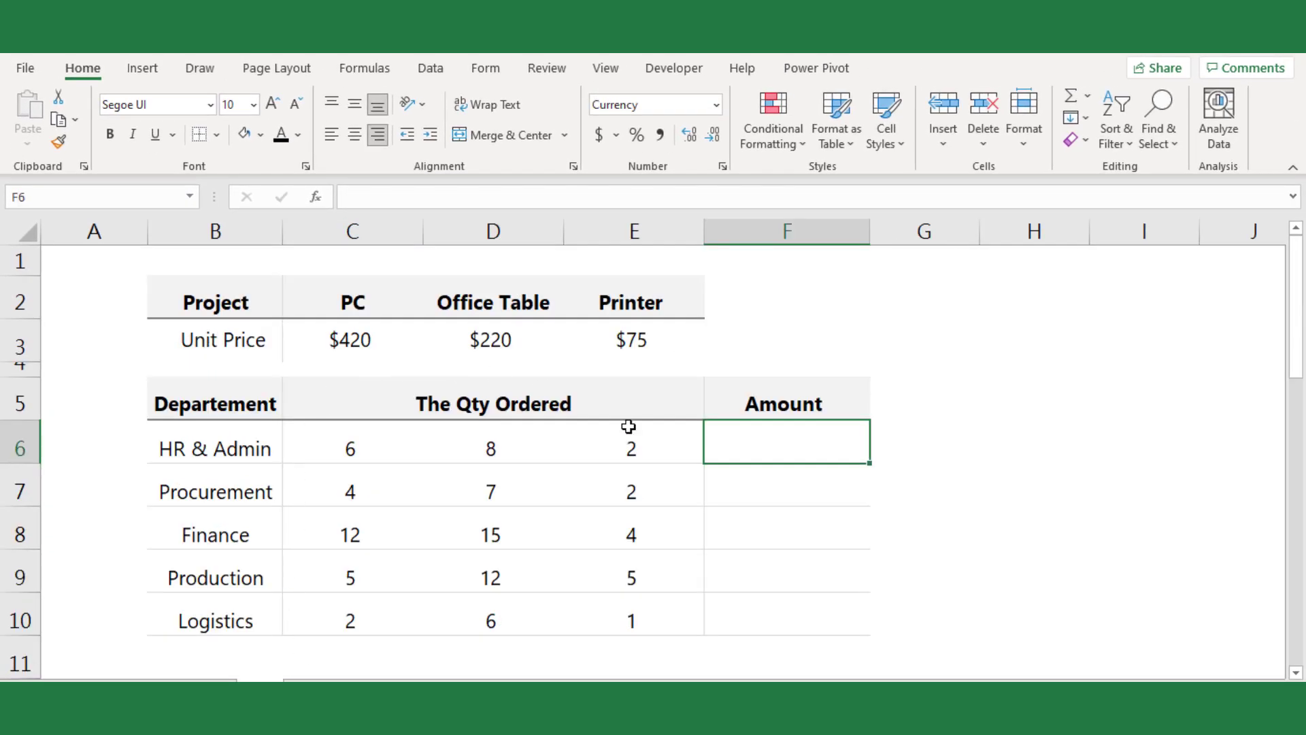
# Start a SUMPRODUCT in F6 of unit prices C3:E3 and HR & Admin's quantities C6:E6
pyautogui.click(777, 534)
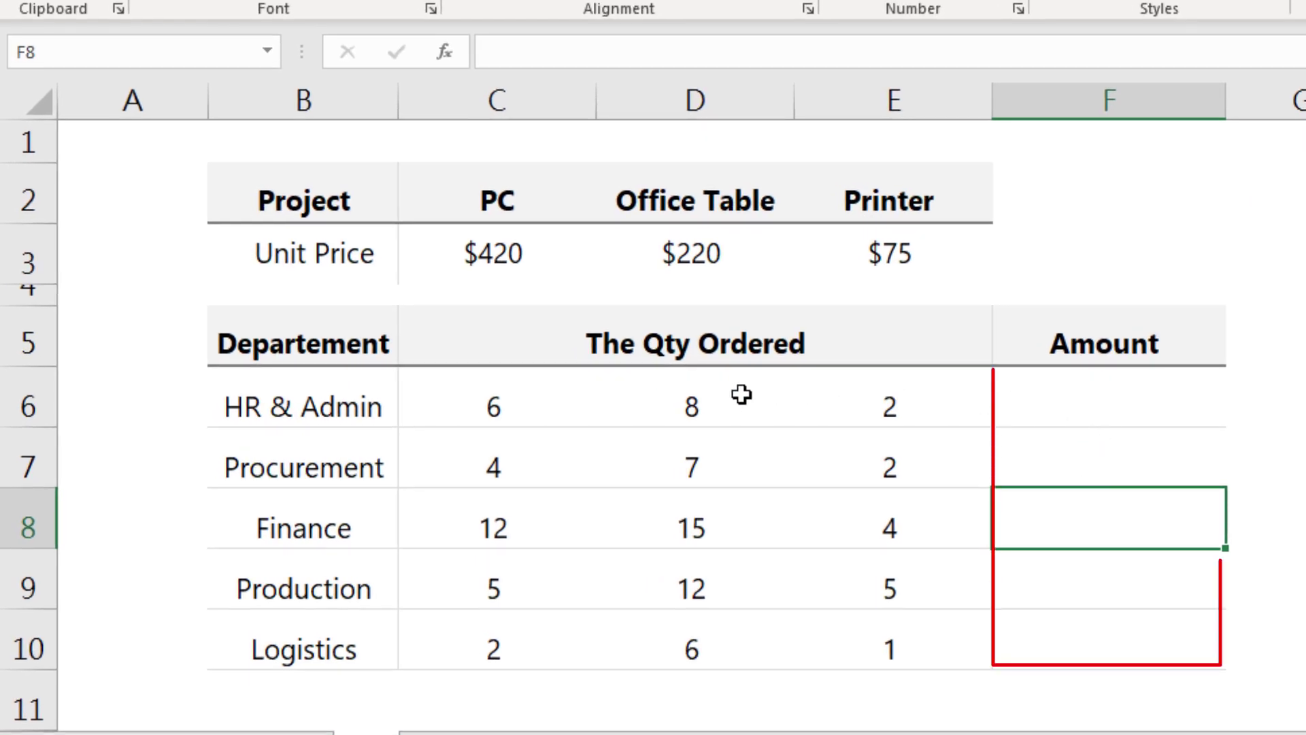
pyautogui.click(1095, 384)
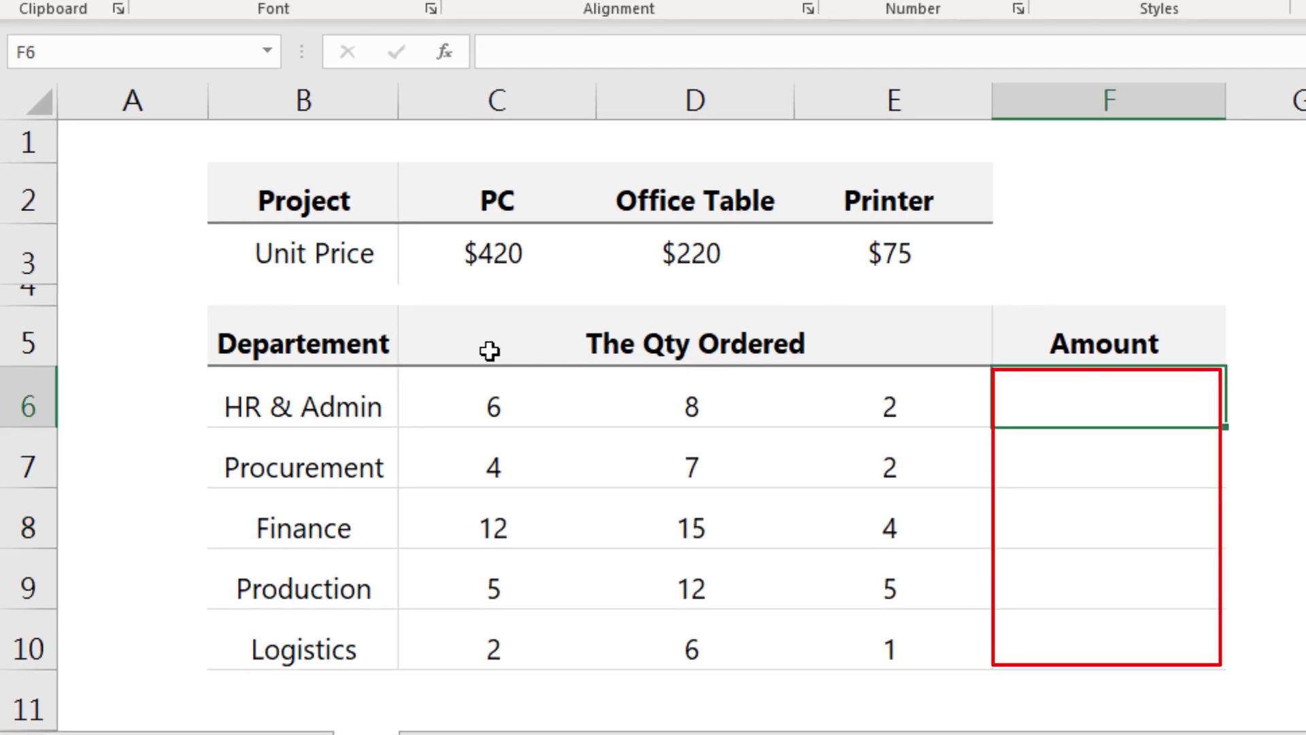
pyautogui.click(325, 405)
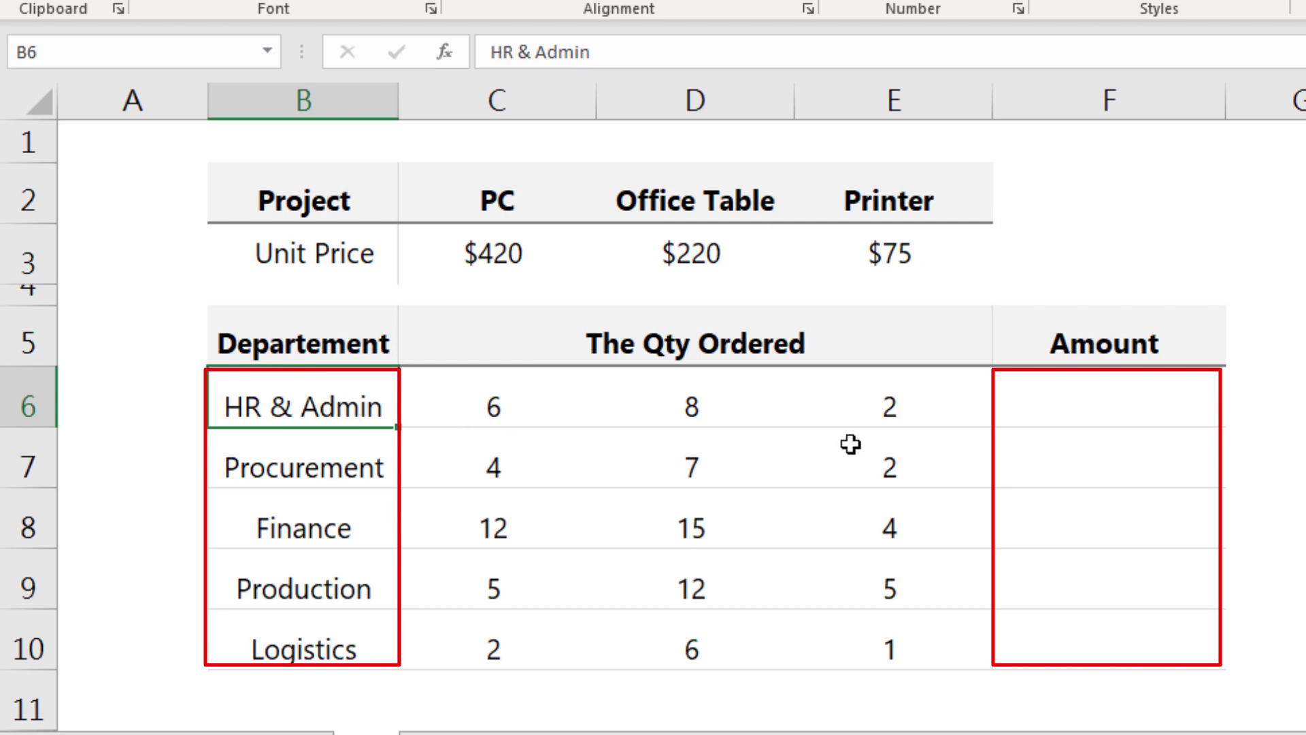
pyautogui.click(1106, 415)
pyautogui.write('=sum')
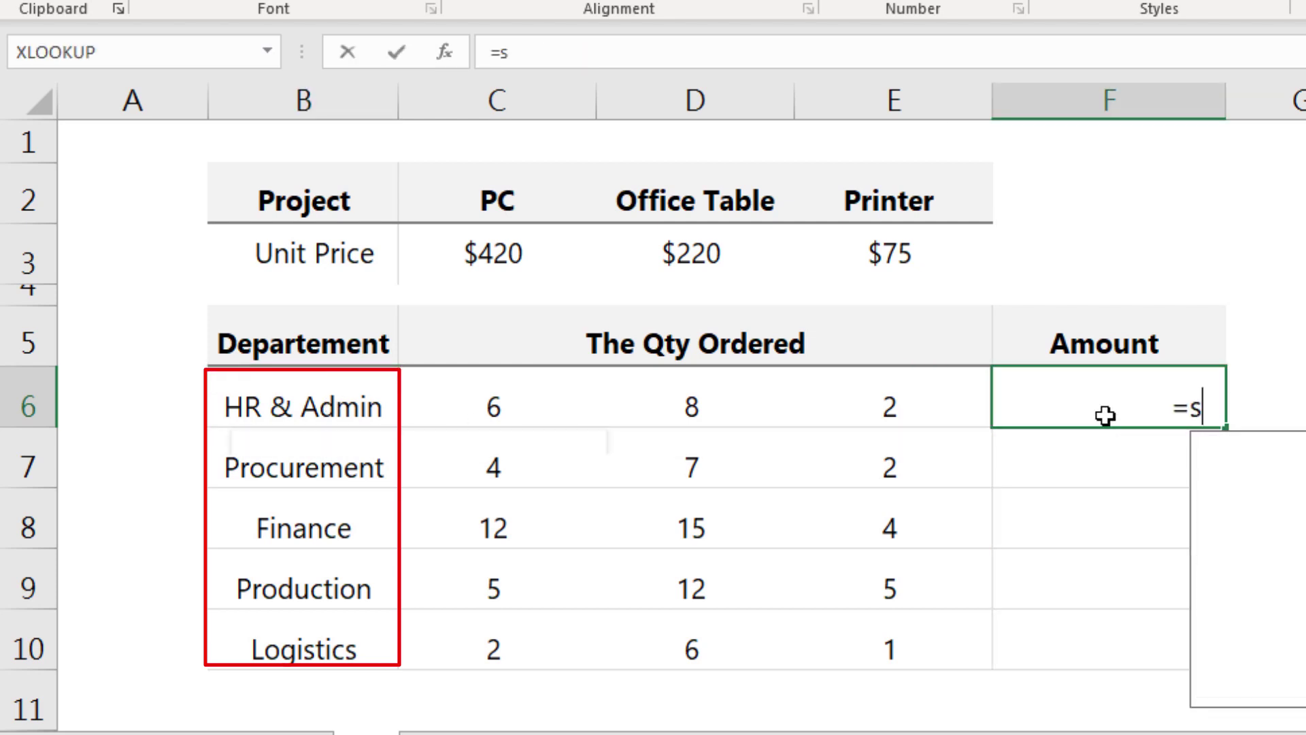
pyautogui.press('Down')
pyautogui.press('Down')
pyautogui.press('Down')
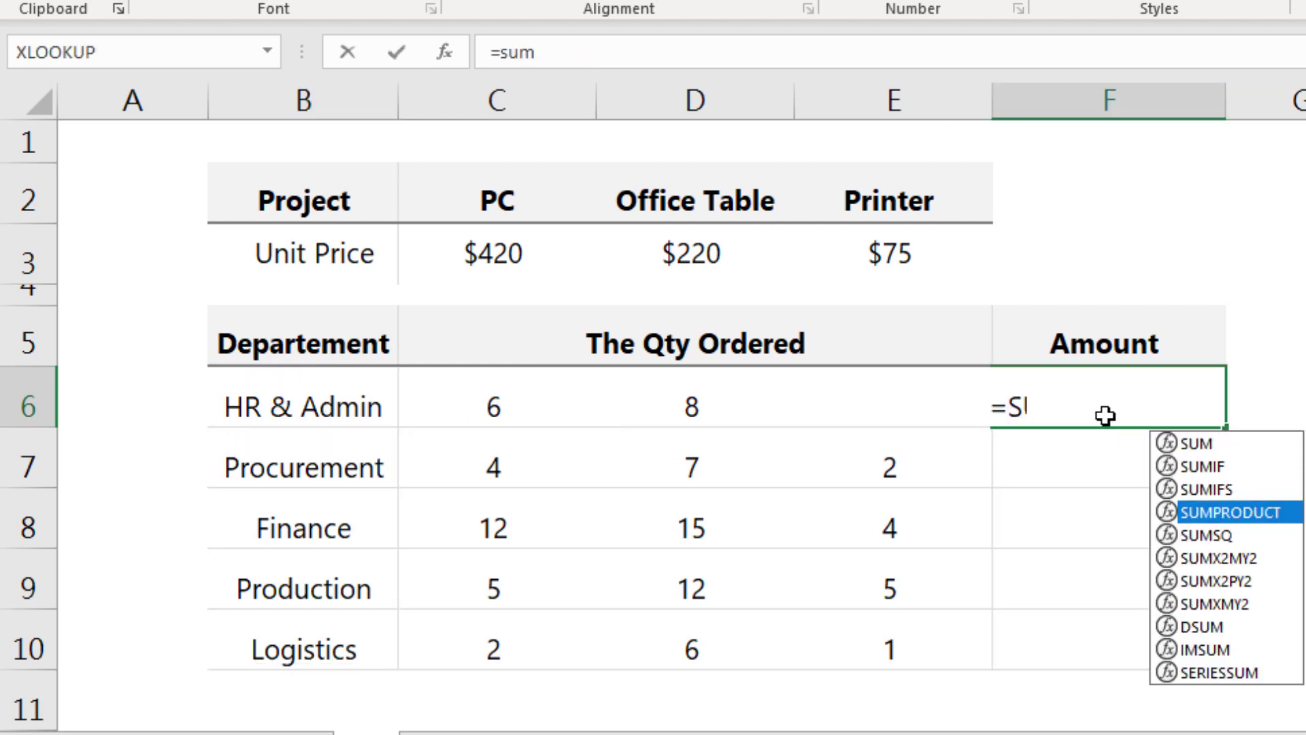
pyautogui.press('Tab')
pyautogui.moveTo(499, 243); pyautogui.dragTo(912, 226)
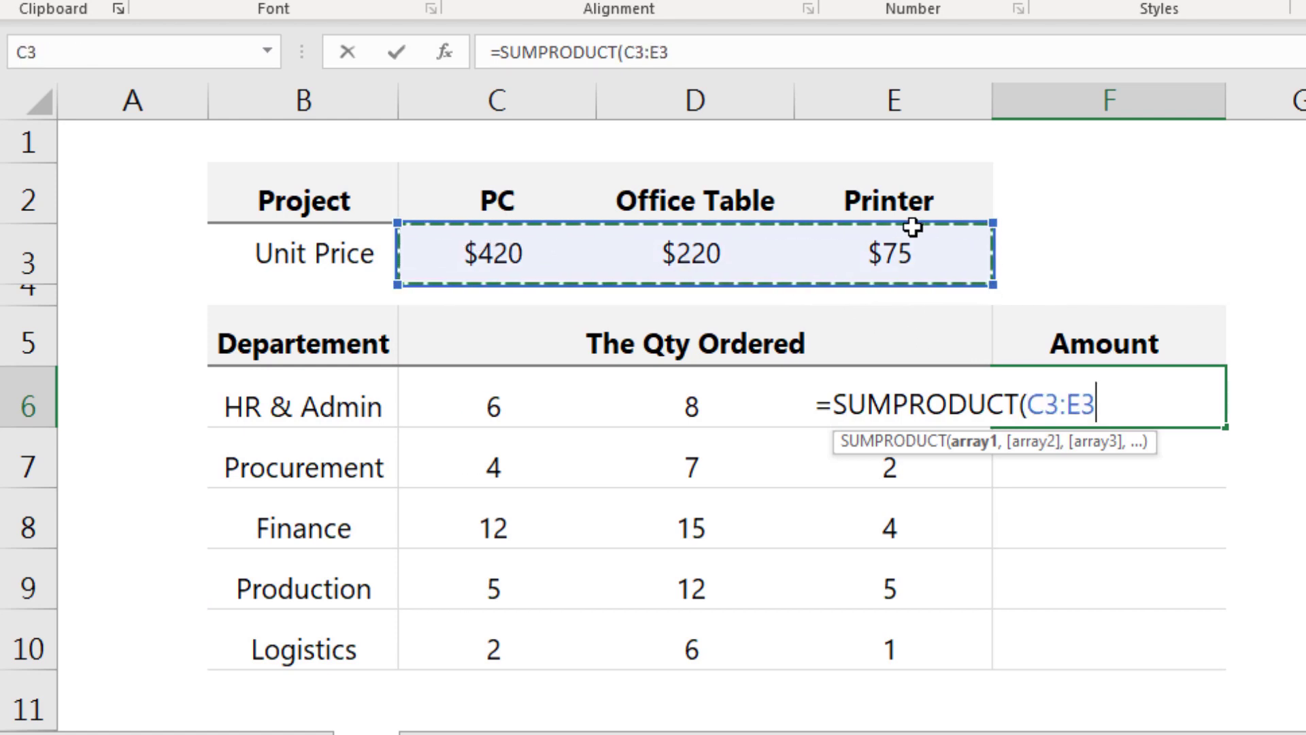
pyautogui.write(',')
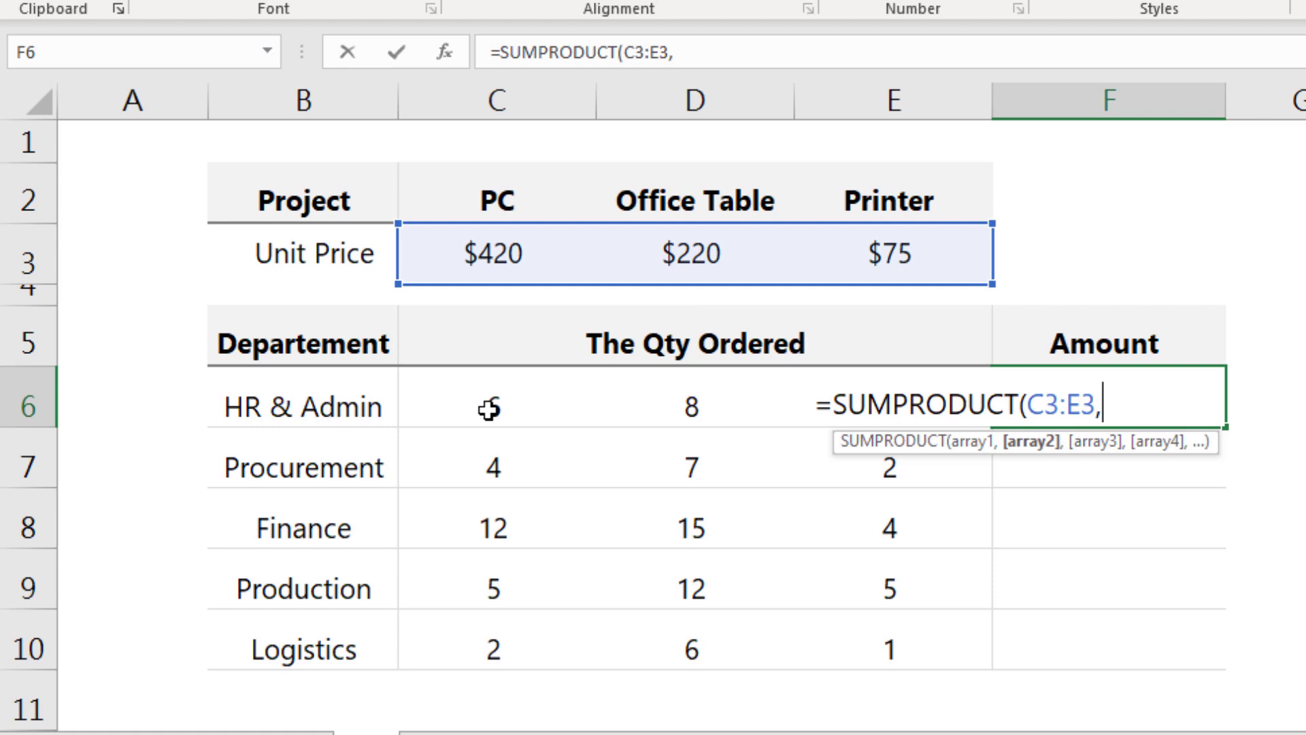
pyautogui.moveTo(487, 406); pyautogui.dragTo(825, 397)
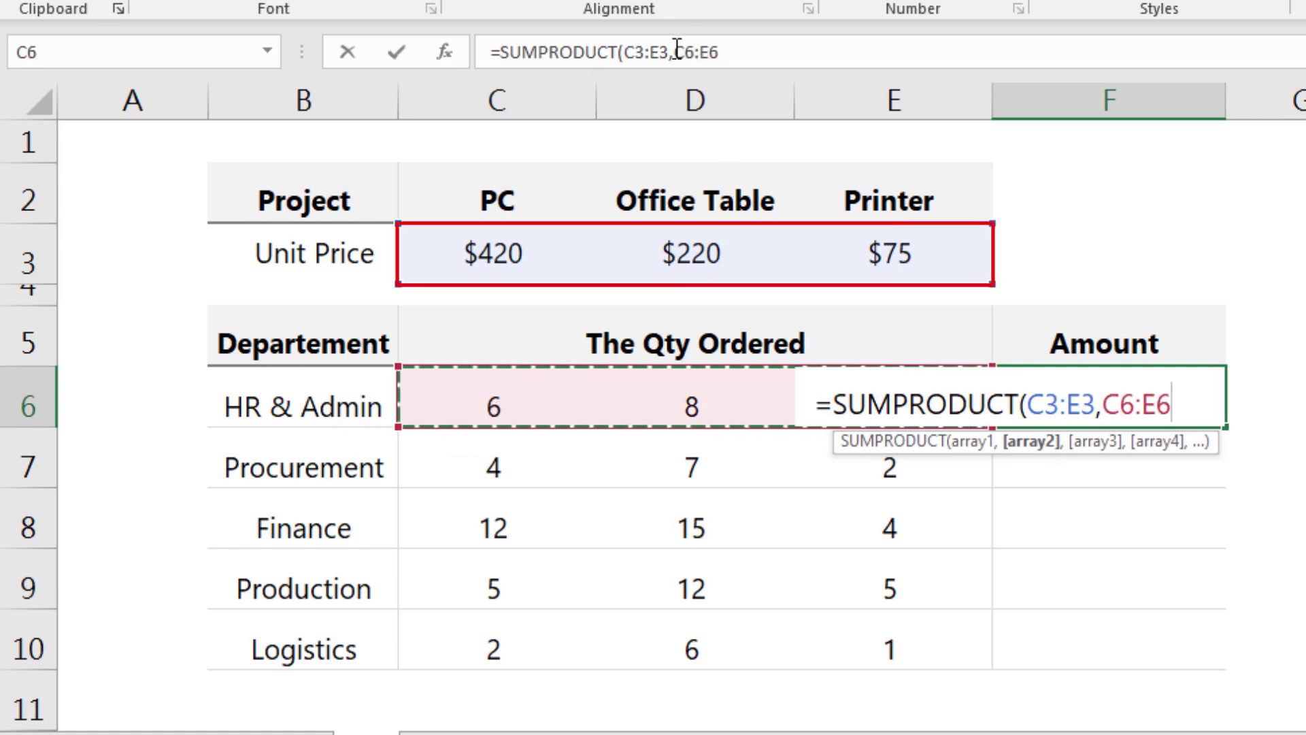
# Lock the price range as $C$3:$E$3 and fill the Amount formula down to F10
pyautogui.moveTo(669, 53); pyautogui.dragTo(626, 52)
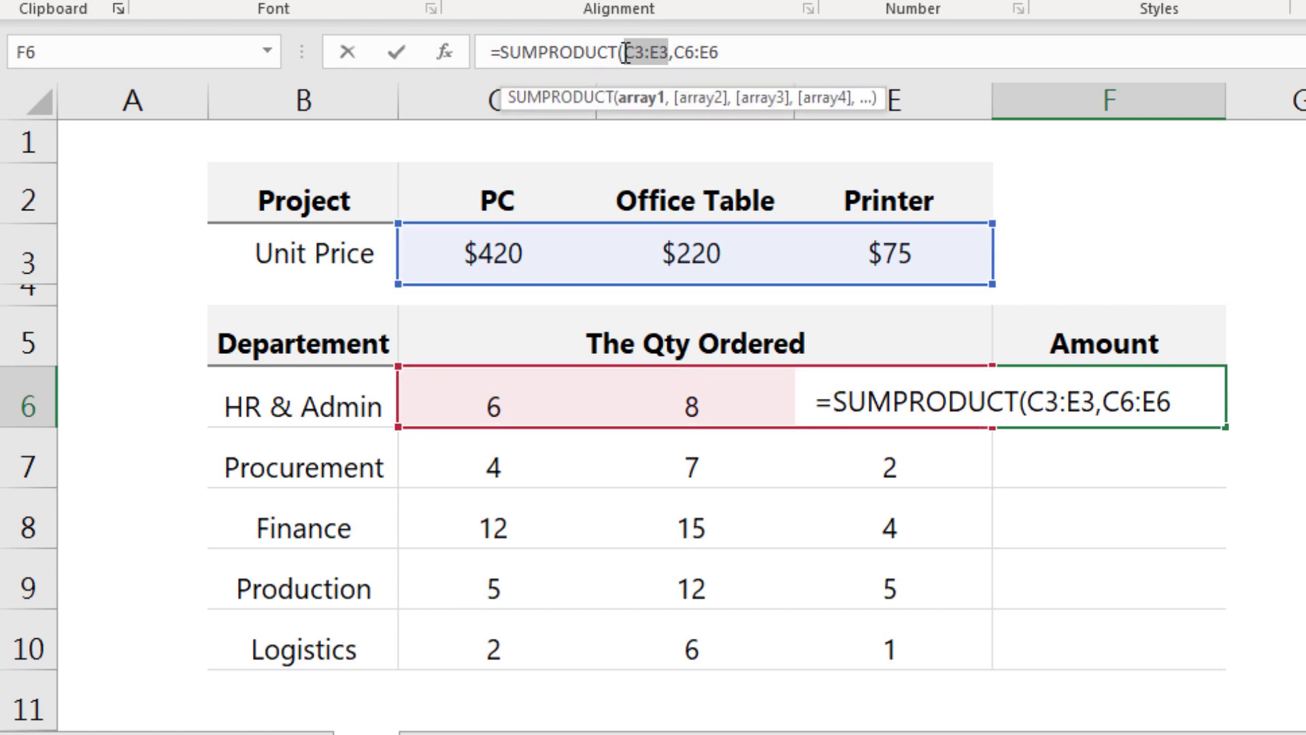
pyautogui.press('F4')
pyautogui.press('F4')
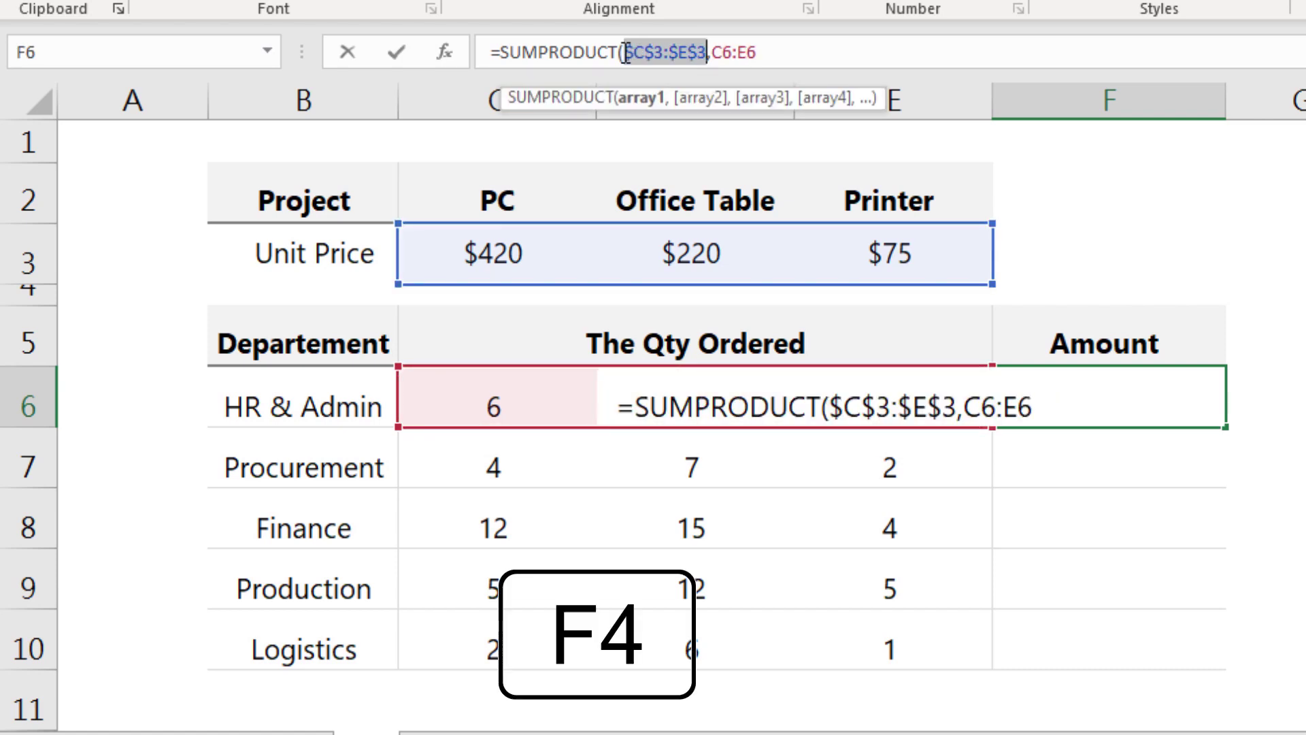
pyautogui.click(766, 61)
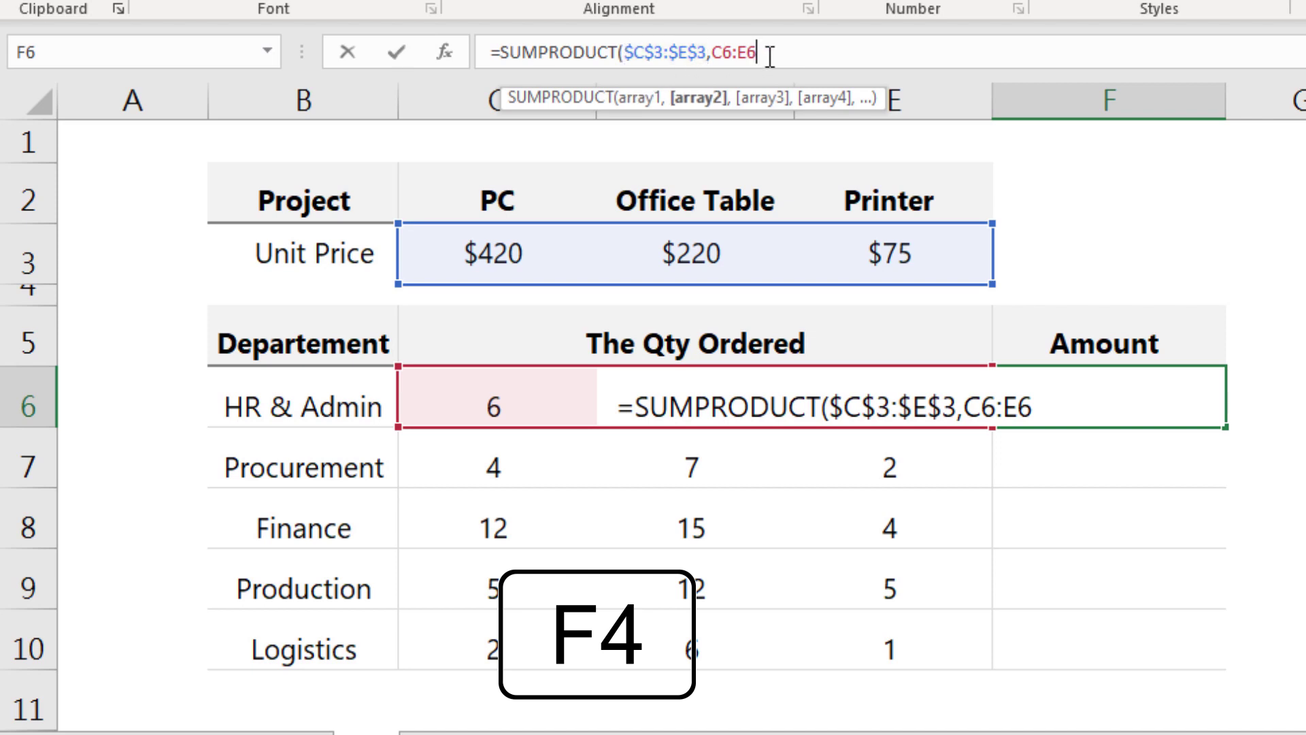
pyautogui.press('Return')
pyautogui.click(1189, 403)
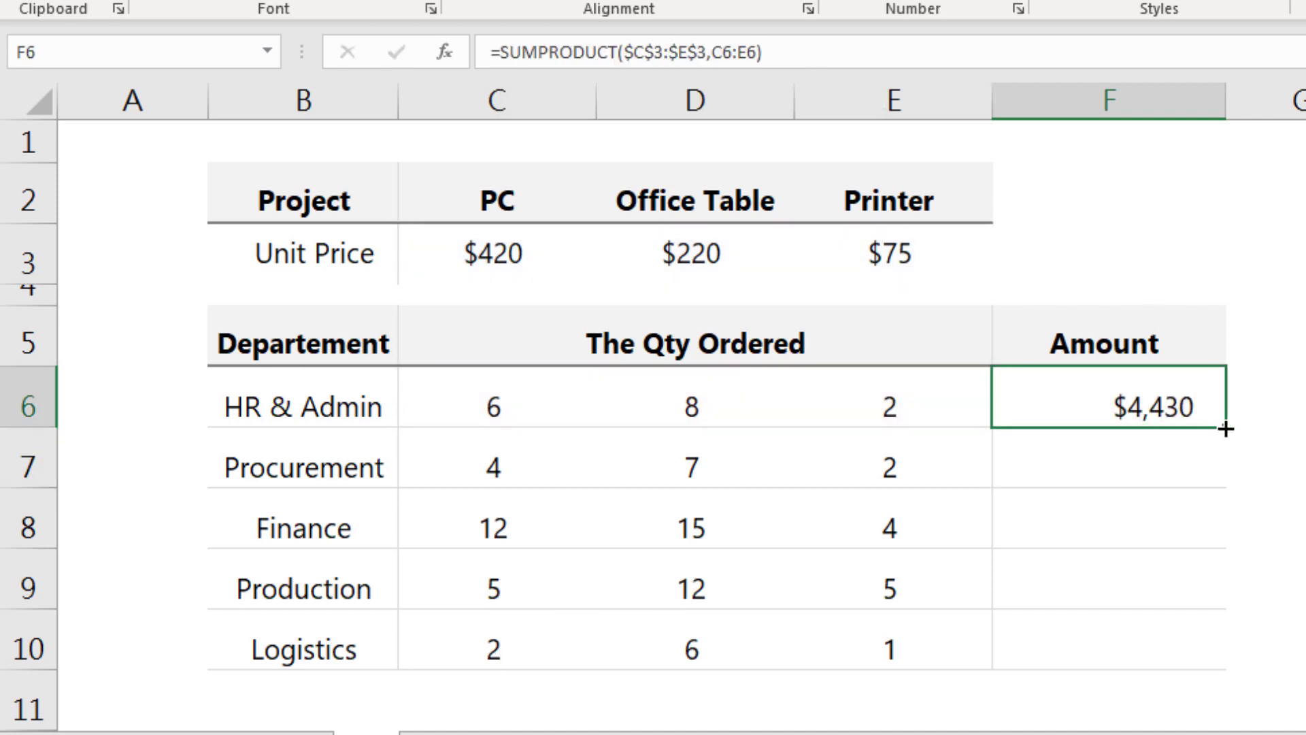
pyautogui.moveTo(1225, 432); pyautogui.dragTo(1207, 646)
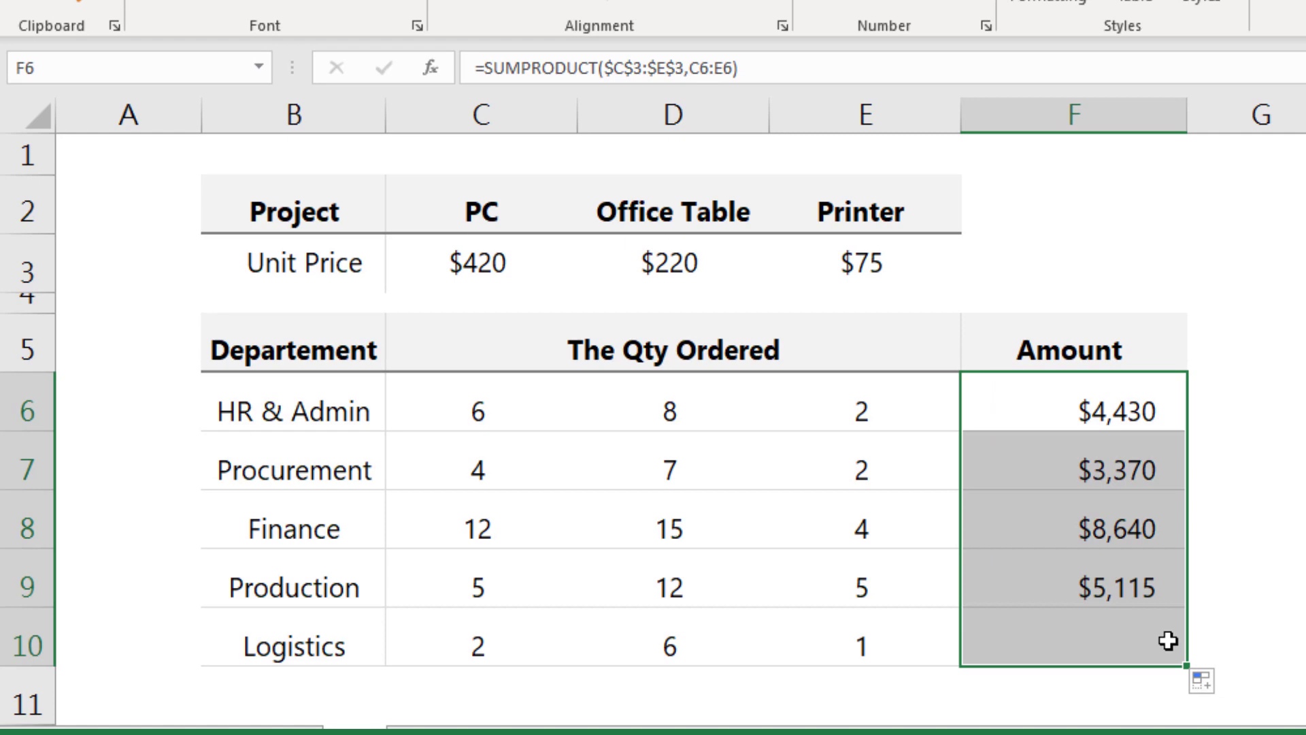
pyautogui.click(1284, 573)
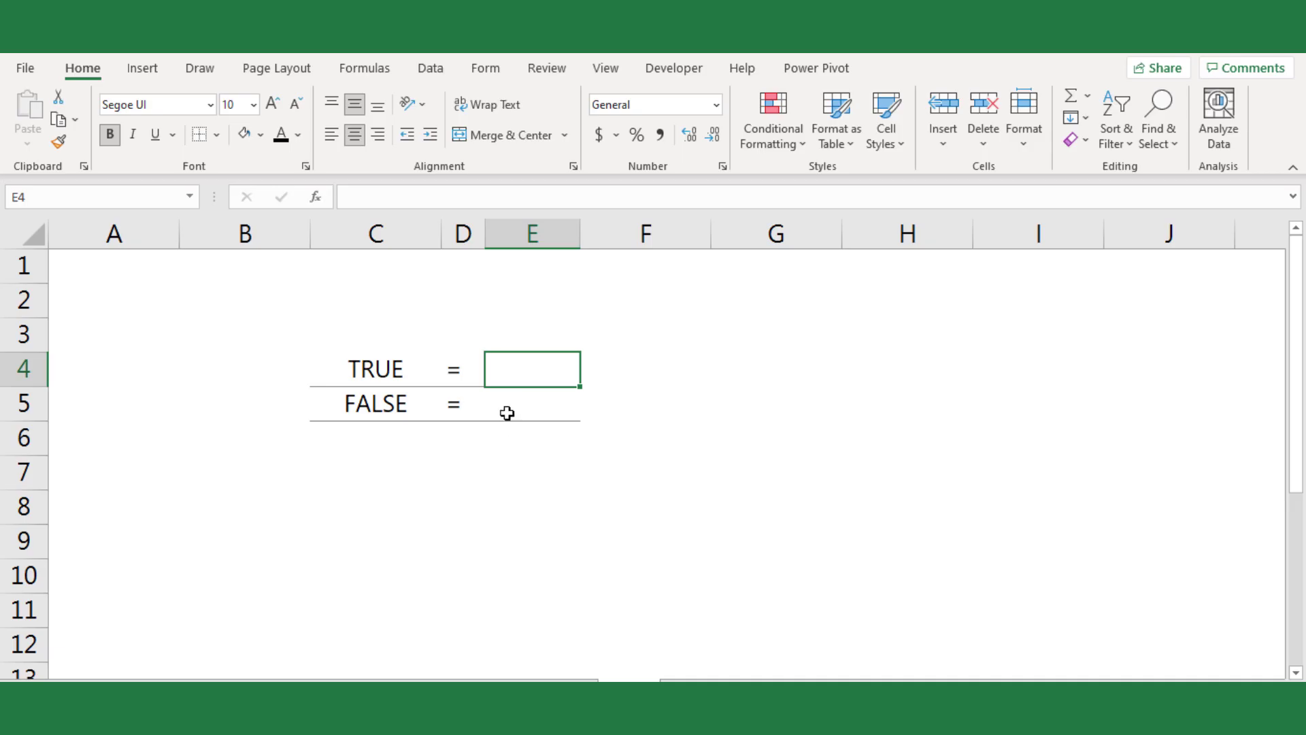
# Enter =C4*1 in E4 and =C5*1 in E5, showing 1 for TRUE and 0 for FALSE
pyautogui.write('=')
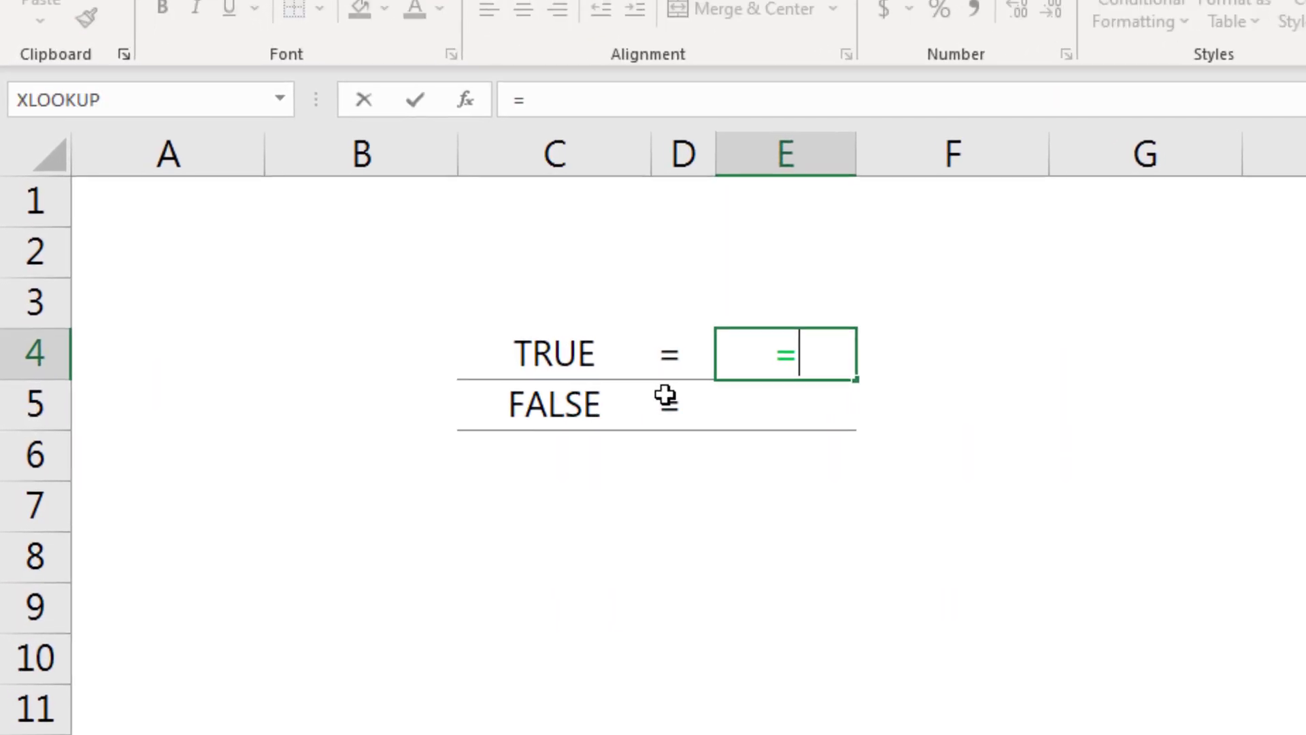
pyautogui.click(561, 366)
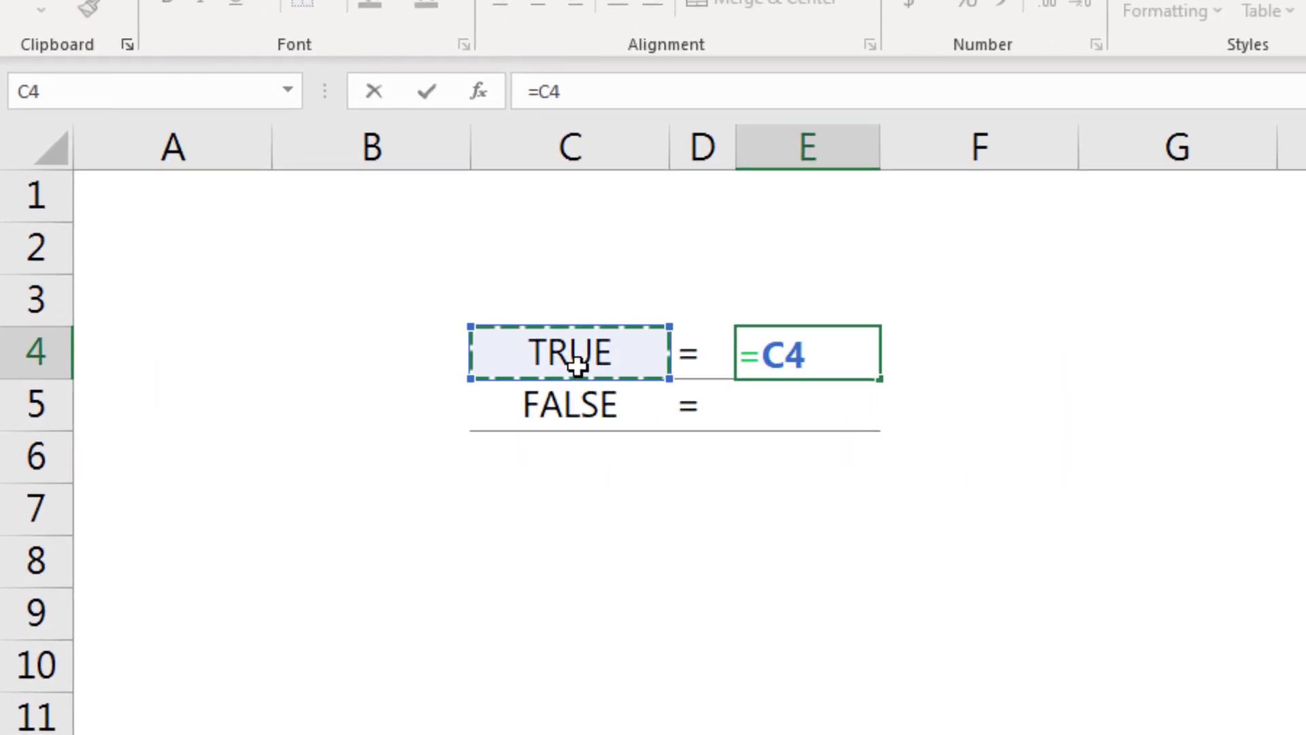
pyautogui.write('*')
pyautogui.press('Return')
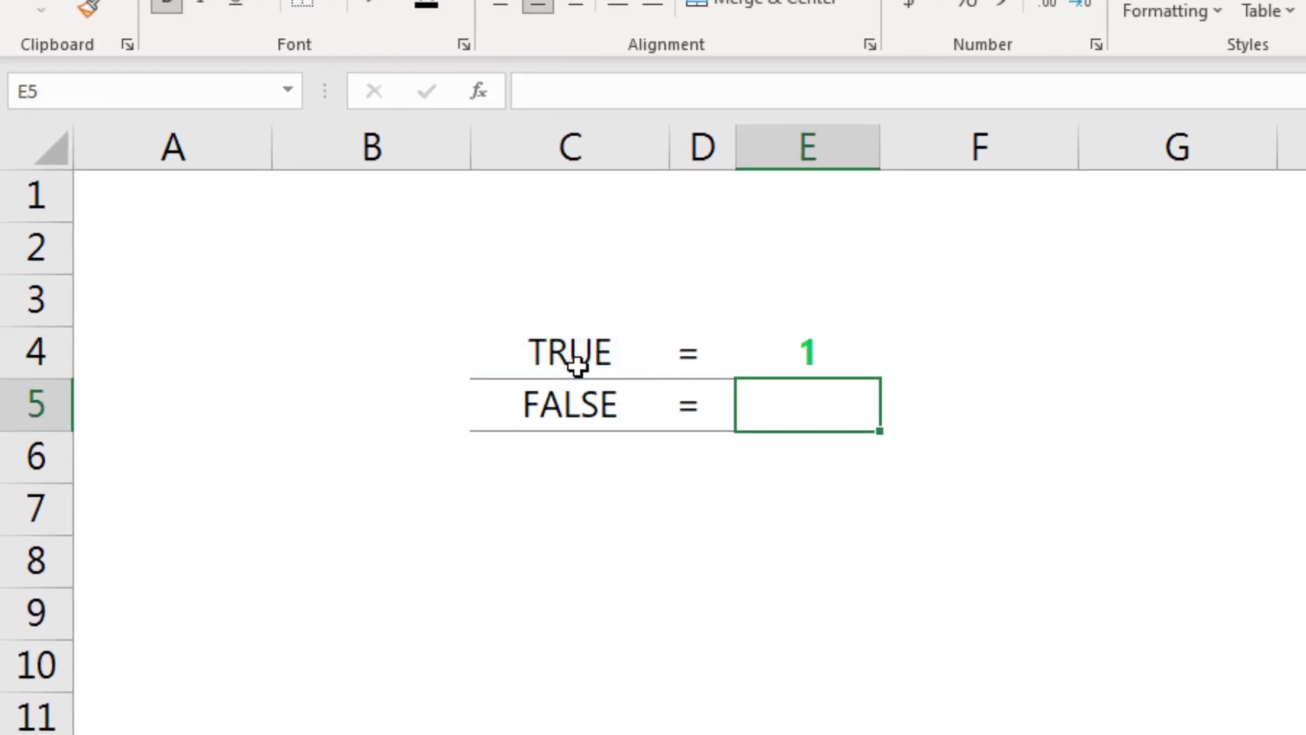
pyautogui.write('=')
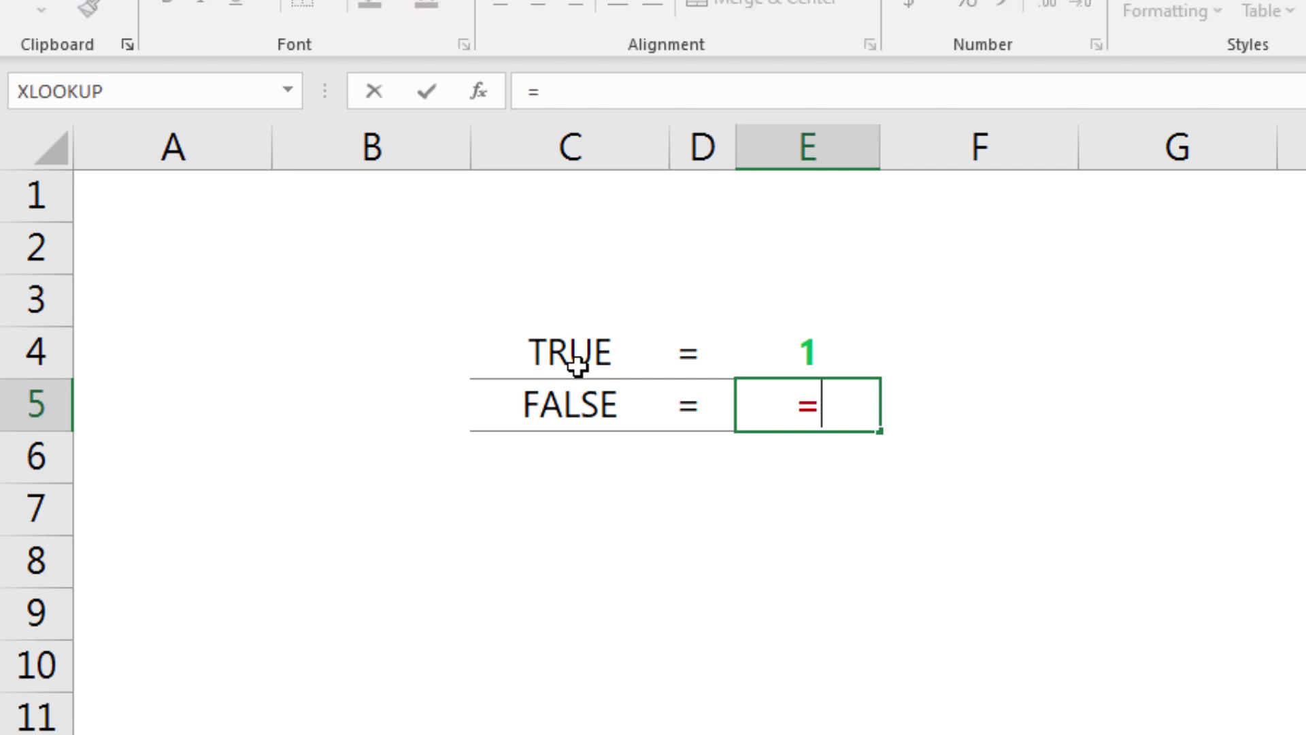
pyautogui.click(552, 401)
pyautogui.write('*')
pyautogui.press('Return')
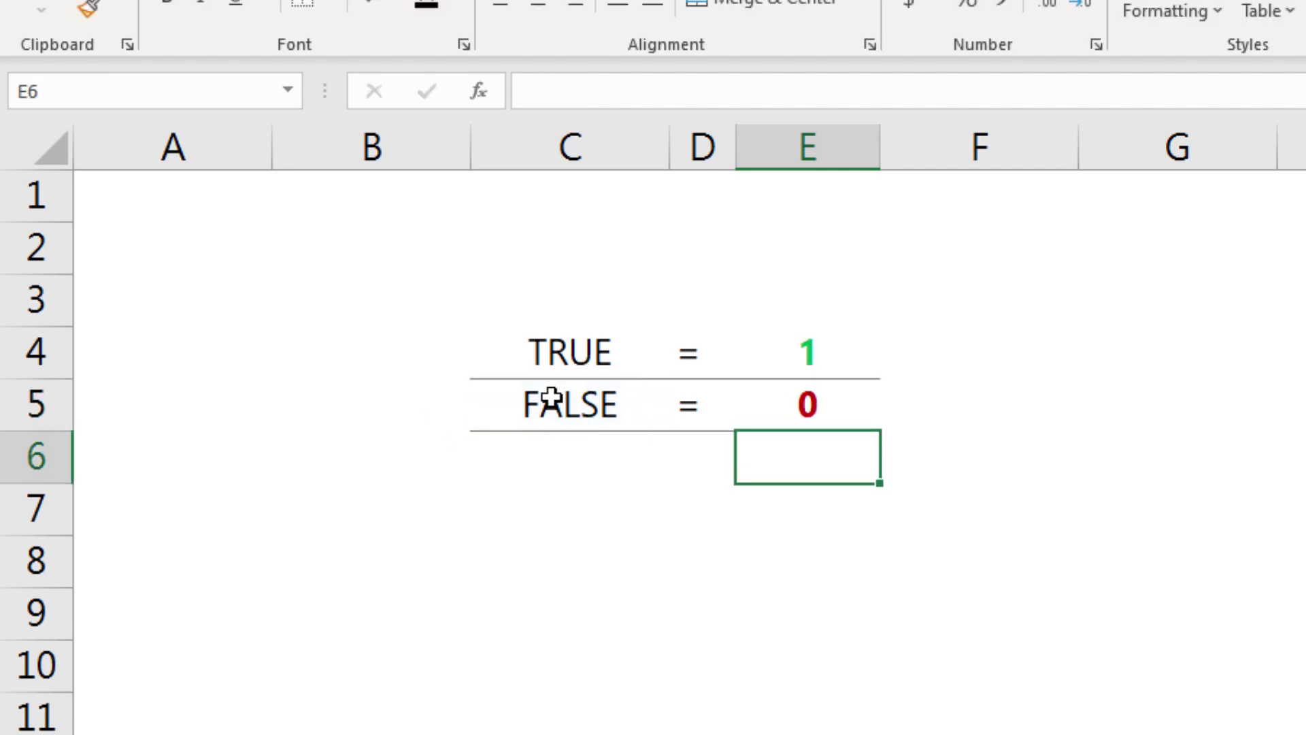
pyautogui.click(761, 549)
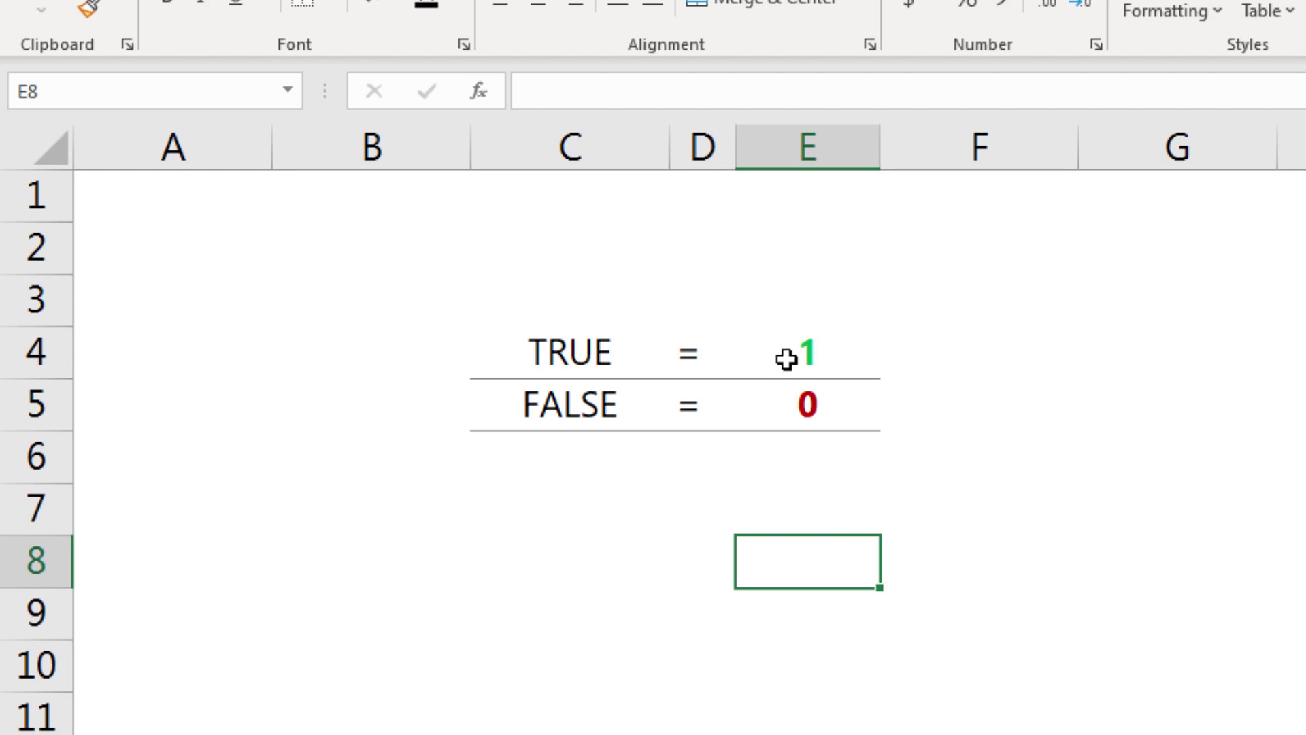
pyautogui.click(815, 480)
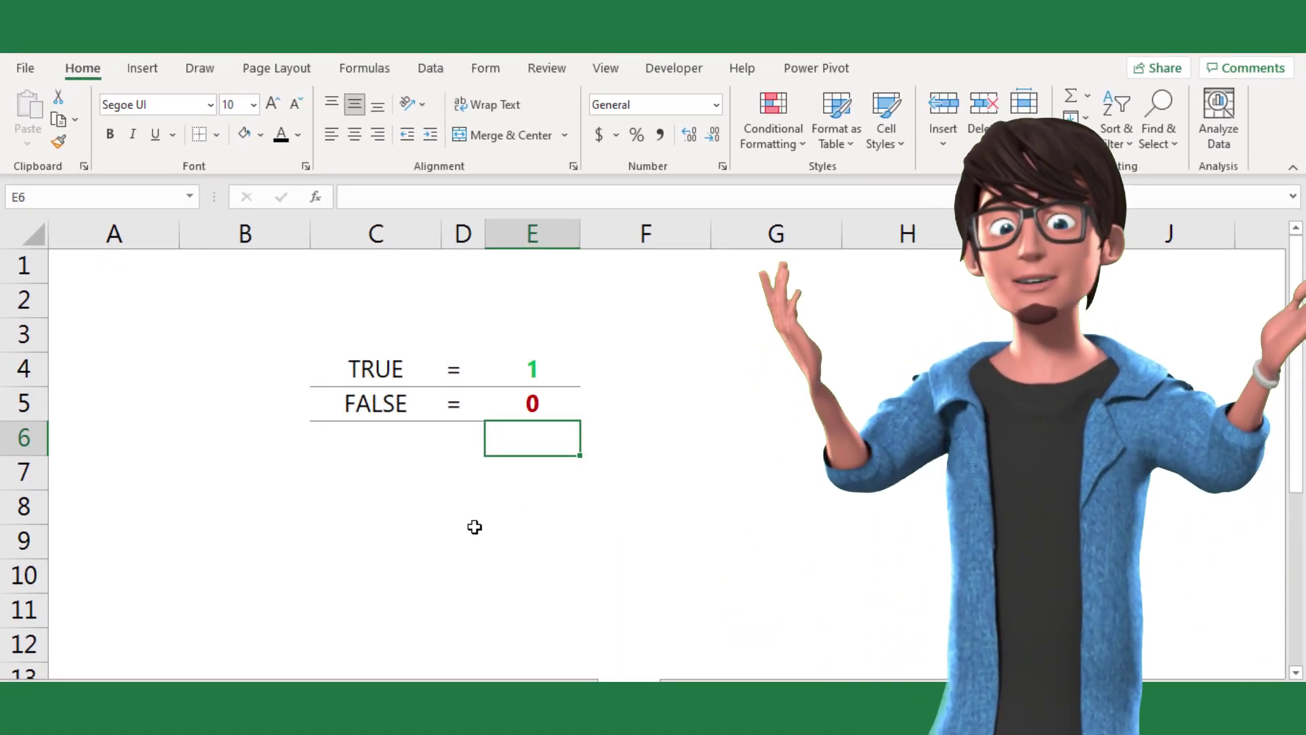
# Switch to the ABC Insurance Company sheet and select the annual fee answers C3:C9
pyautogui.click(535, 557)
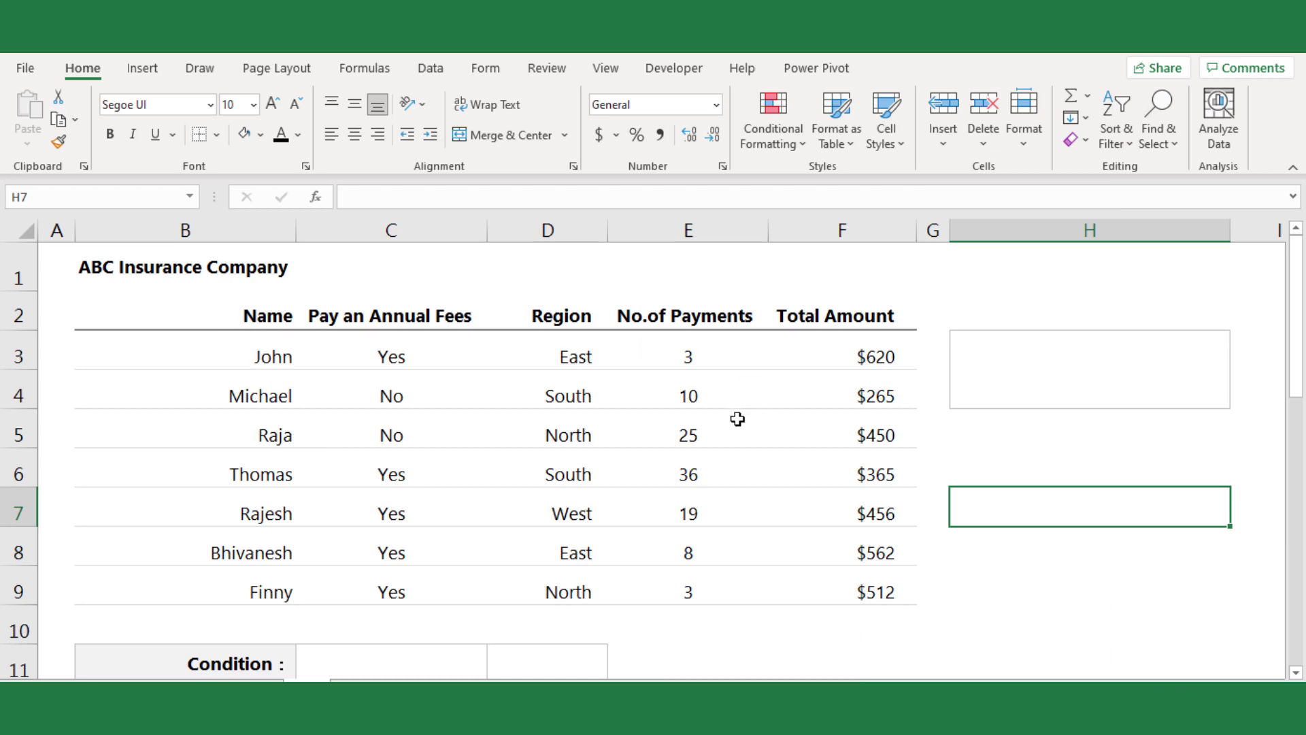
pyautogui.moveTo(398, 357); pyautogui.dragTo(403, 586)
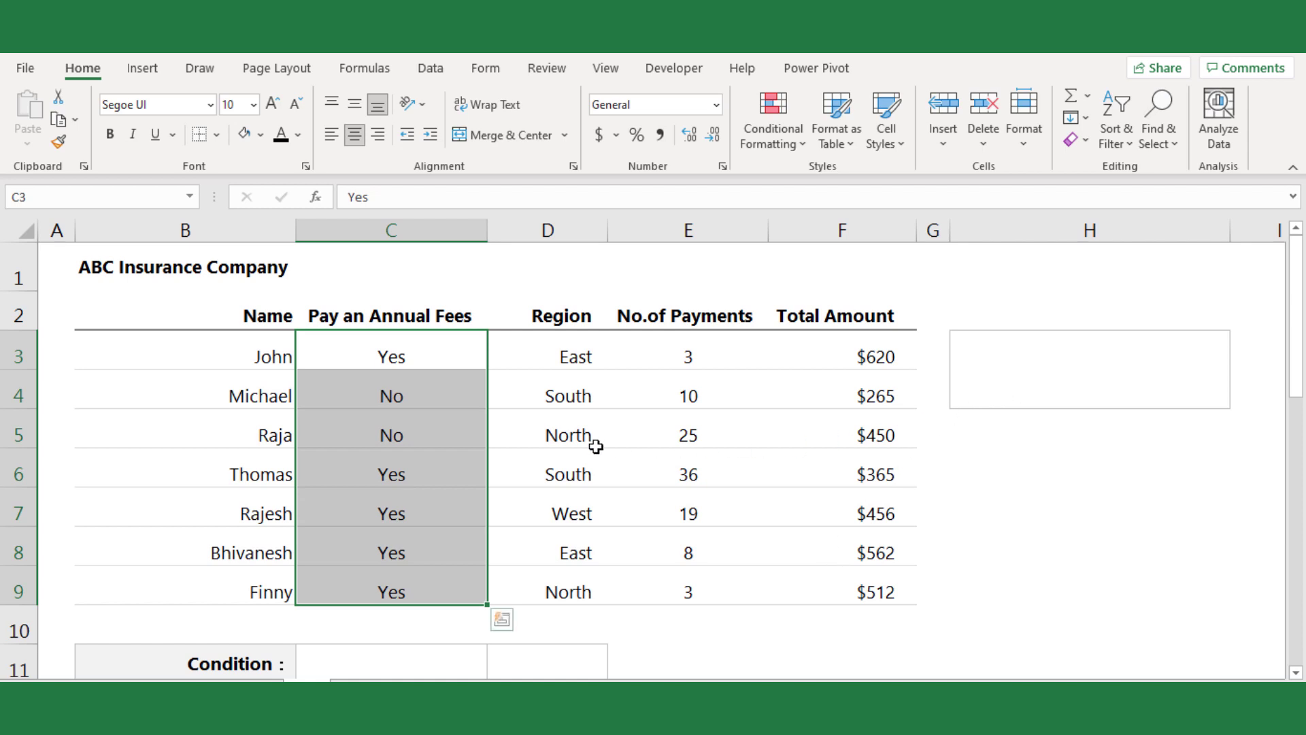
# Enter =SUMPRODUCT(C3:C9="Yes") in the merged cell H3
pyautogui.click(1018, 373)
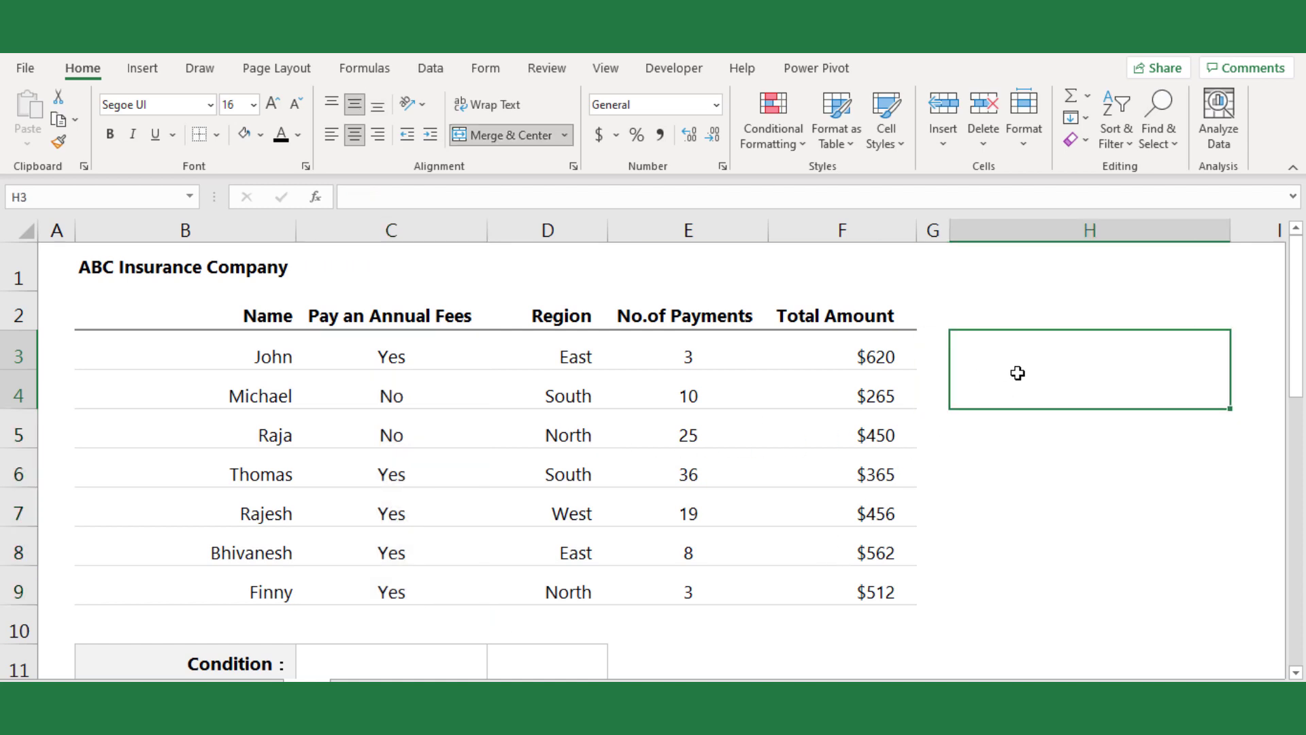
pyautogui.write('=sump')
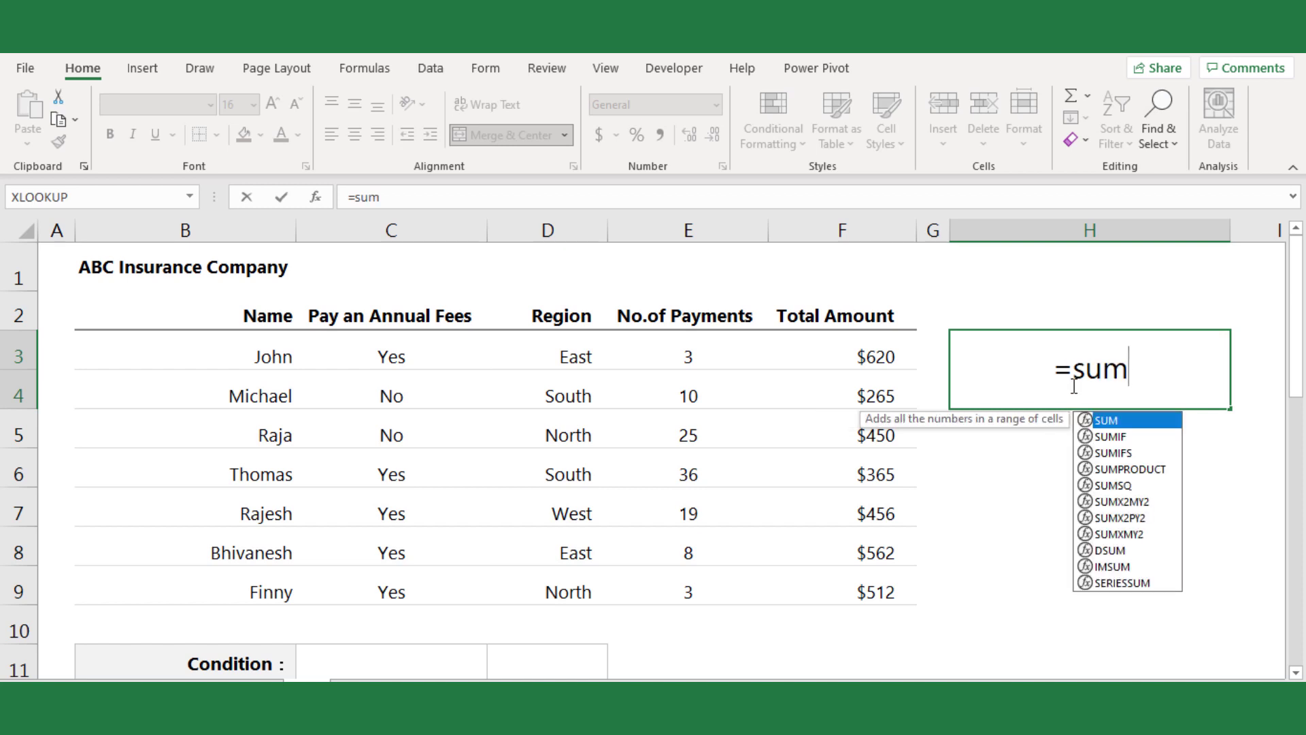
pyautogui.press('Tab')
pyautogui.moveTo(393, 339); pyautogui.dragTo(395, 393)
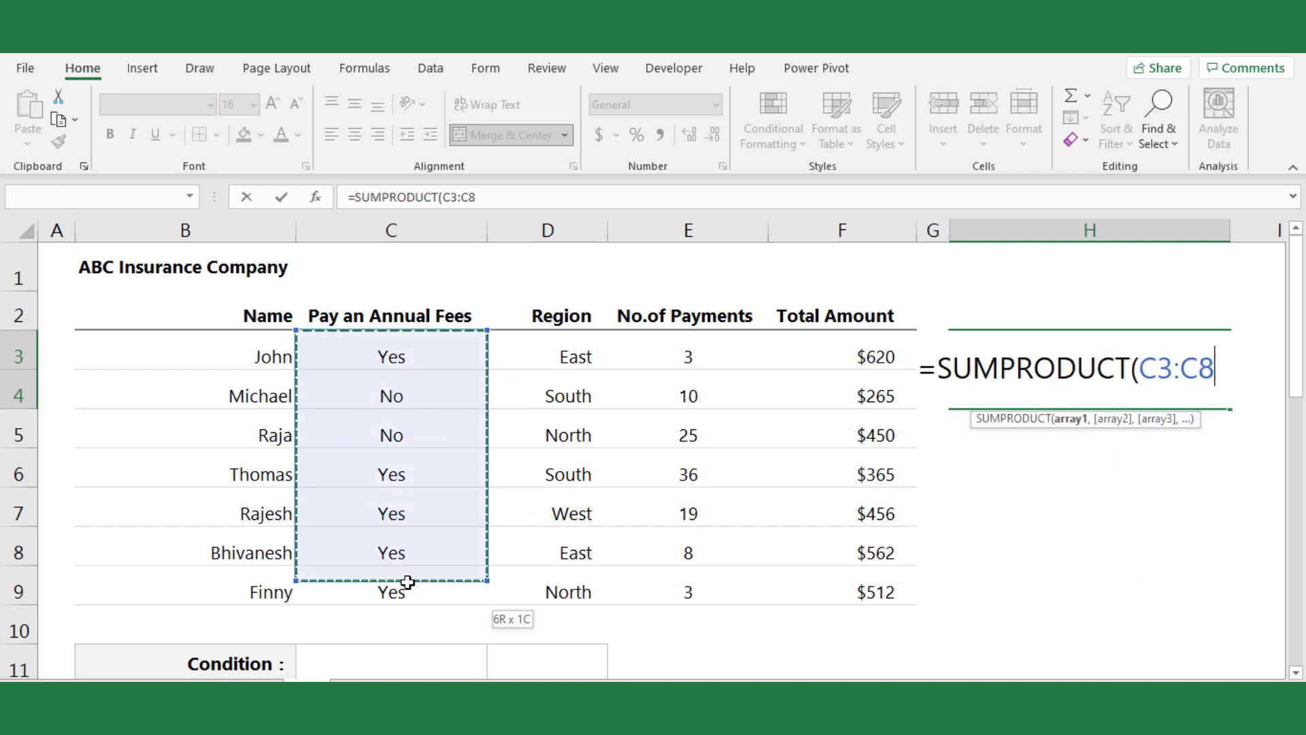
pyautogui.moveTo(408, 582); pyautogui.dragTo(408, 587)
pyautogui.write('=')
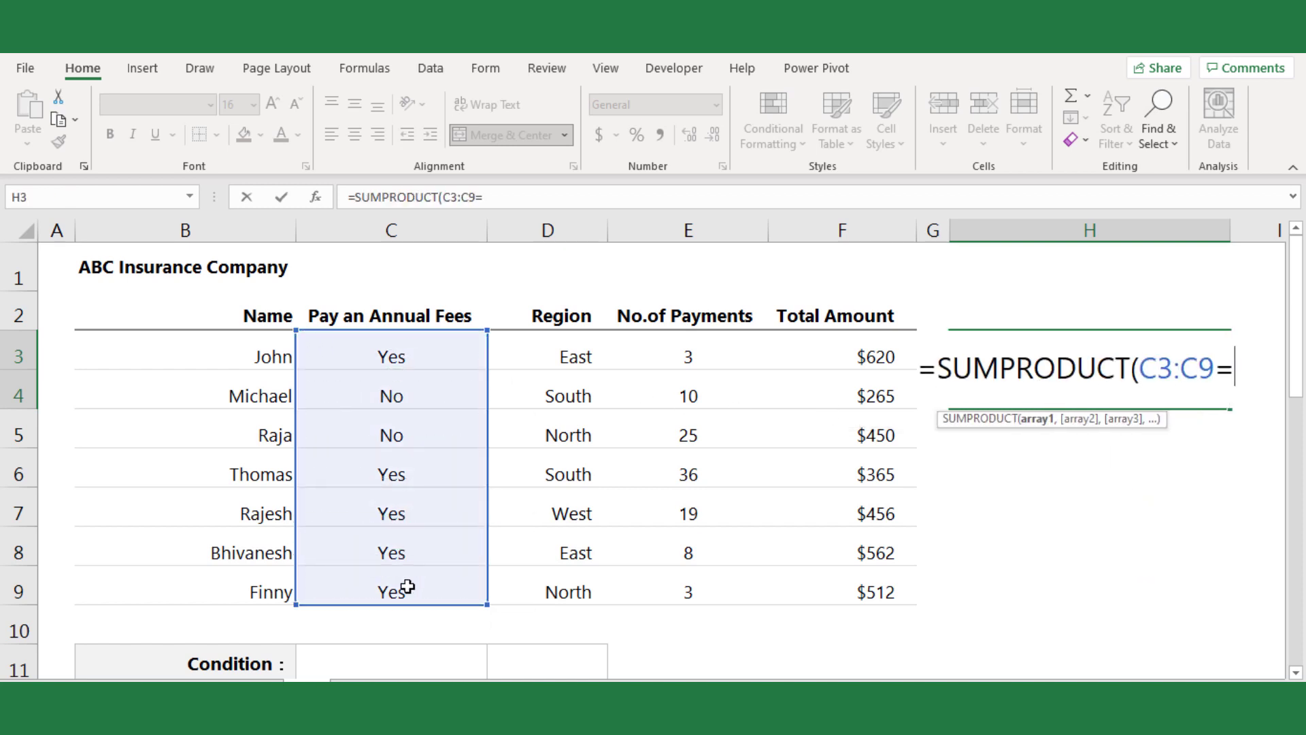
pyautogui.write('"Yes')
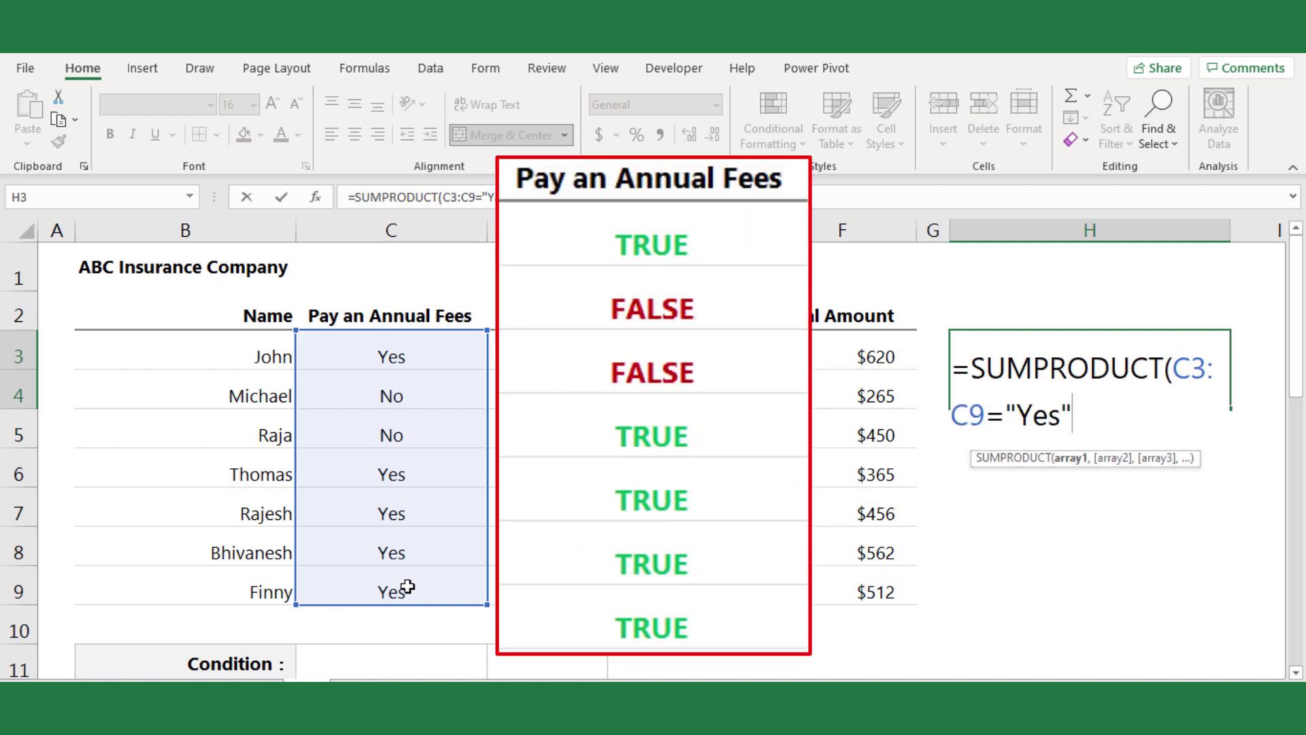
pyautogui.write('")')
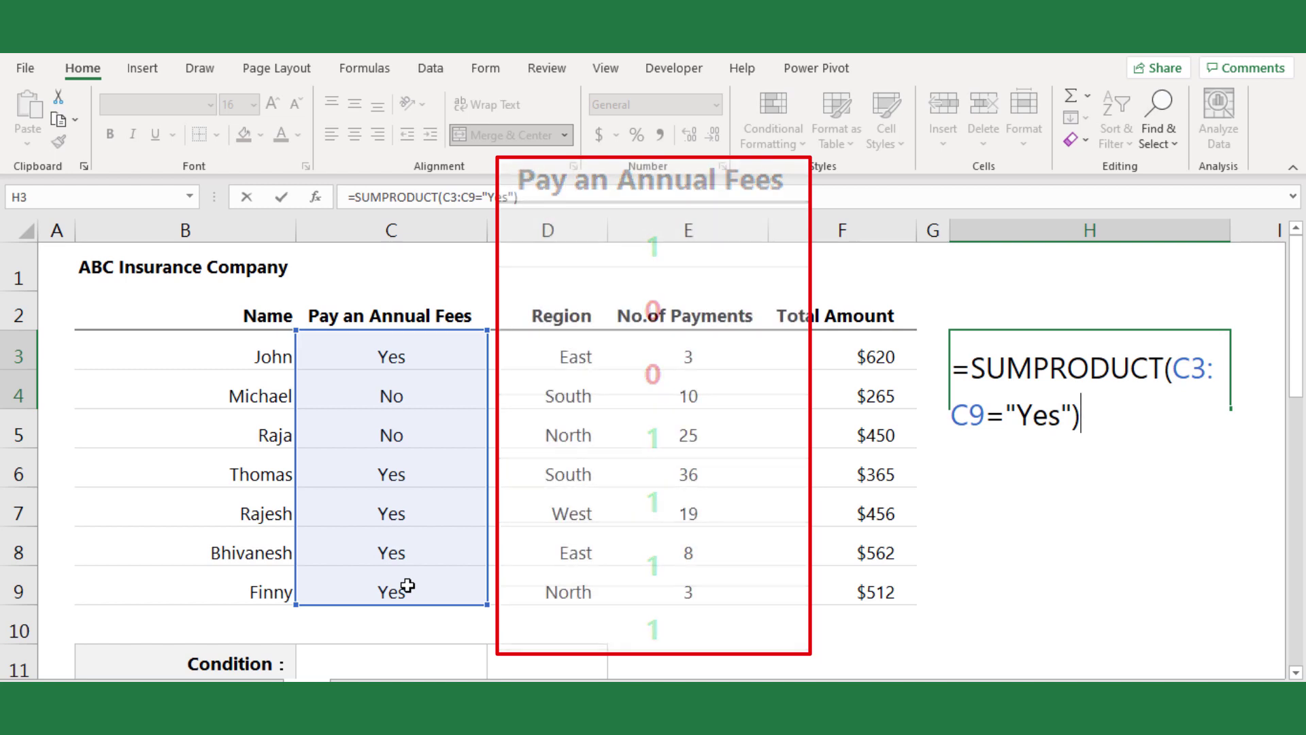
pyautogui.write('1')
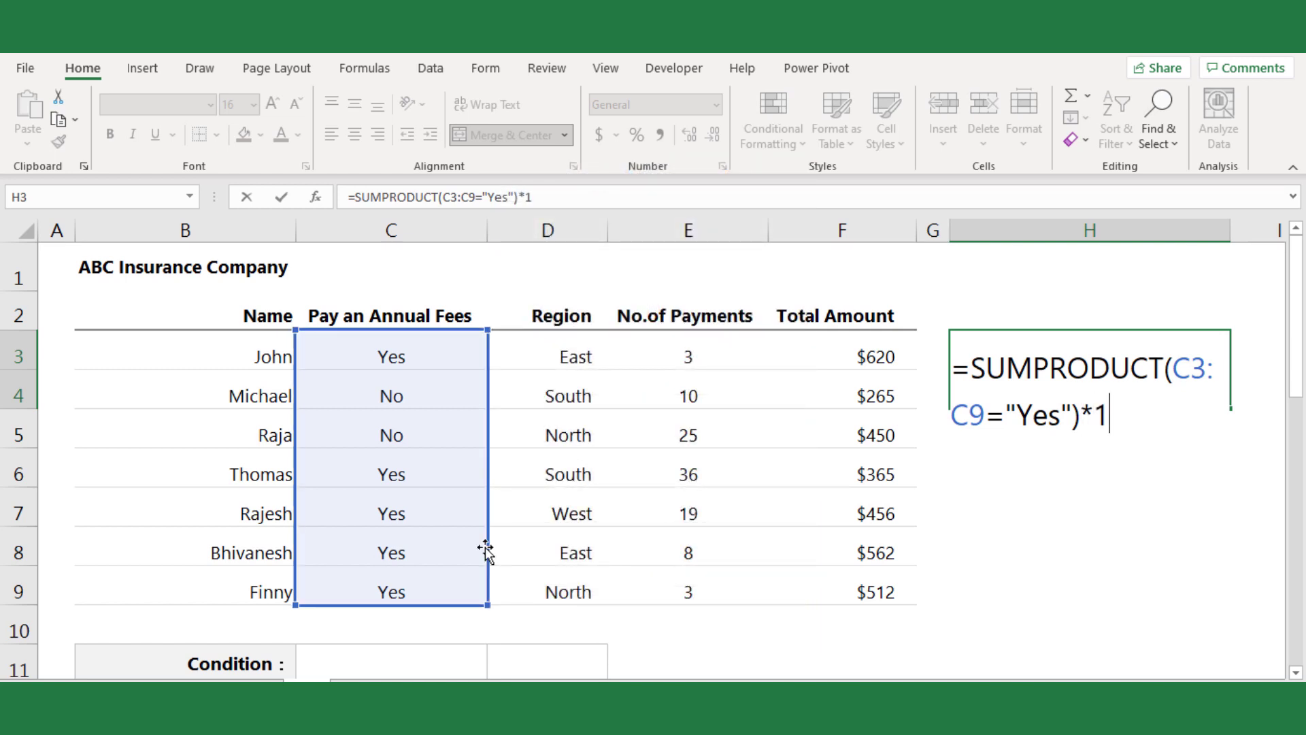
pyautogui.press('BackSpace')
pyautogui.press('BackSpace')
# Wrap the comparison in a double negative, --(C3:C9="Yes"), so H3 counts 5
pyautogui.click(1178, 369)
pyautogui.write('--')
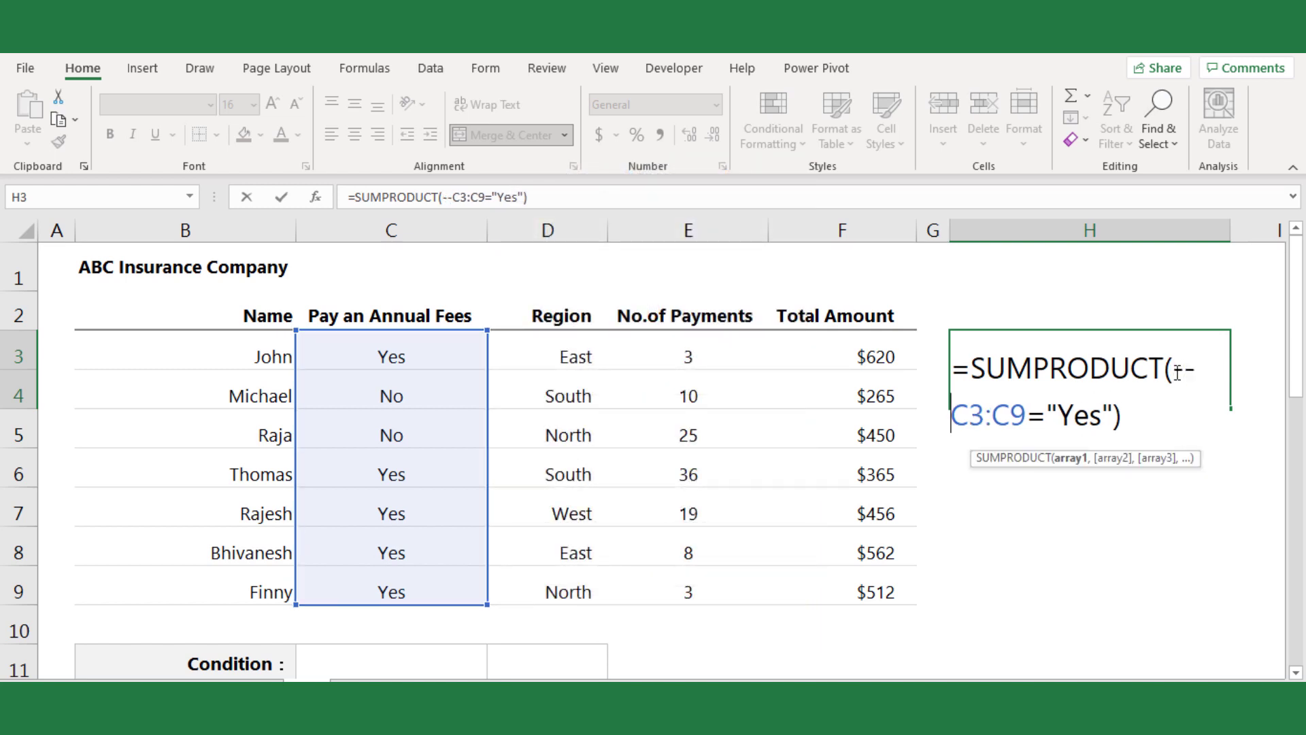
pyautogui.write('(')
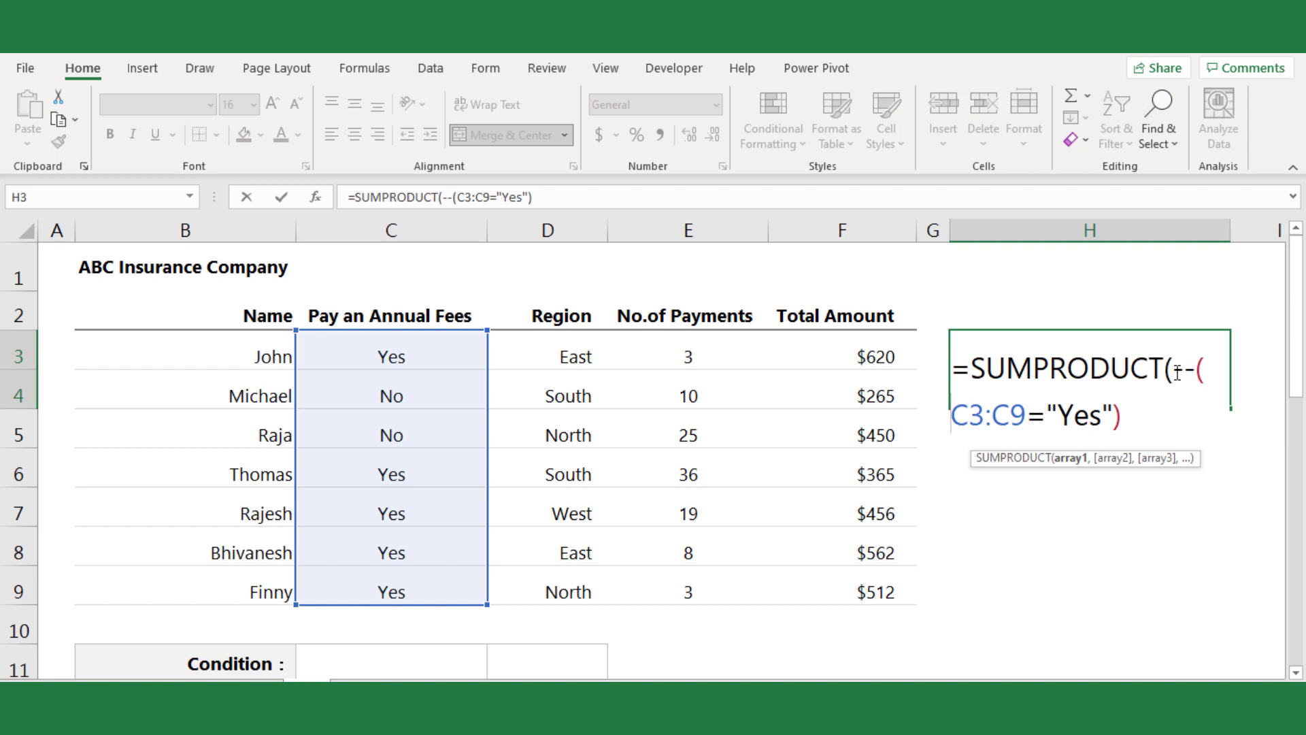
pyautogui.click(1126, 419)
pyautogui.write(')')
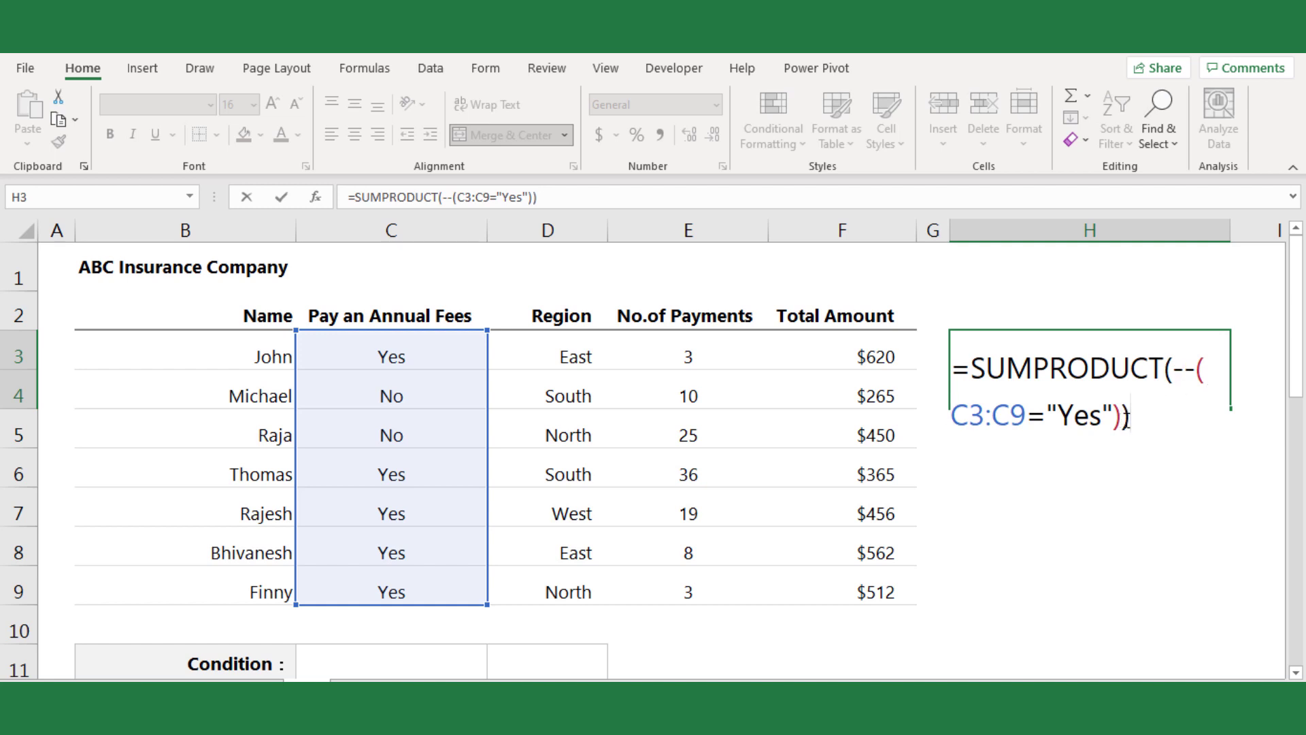
pyautogui.press('Return')
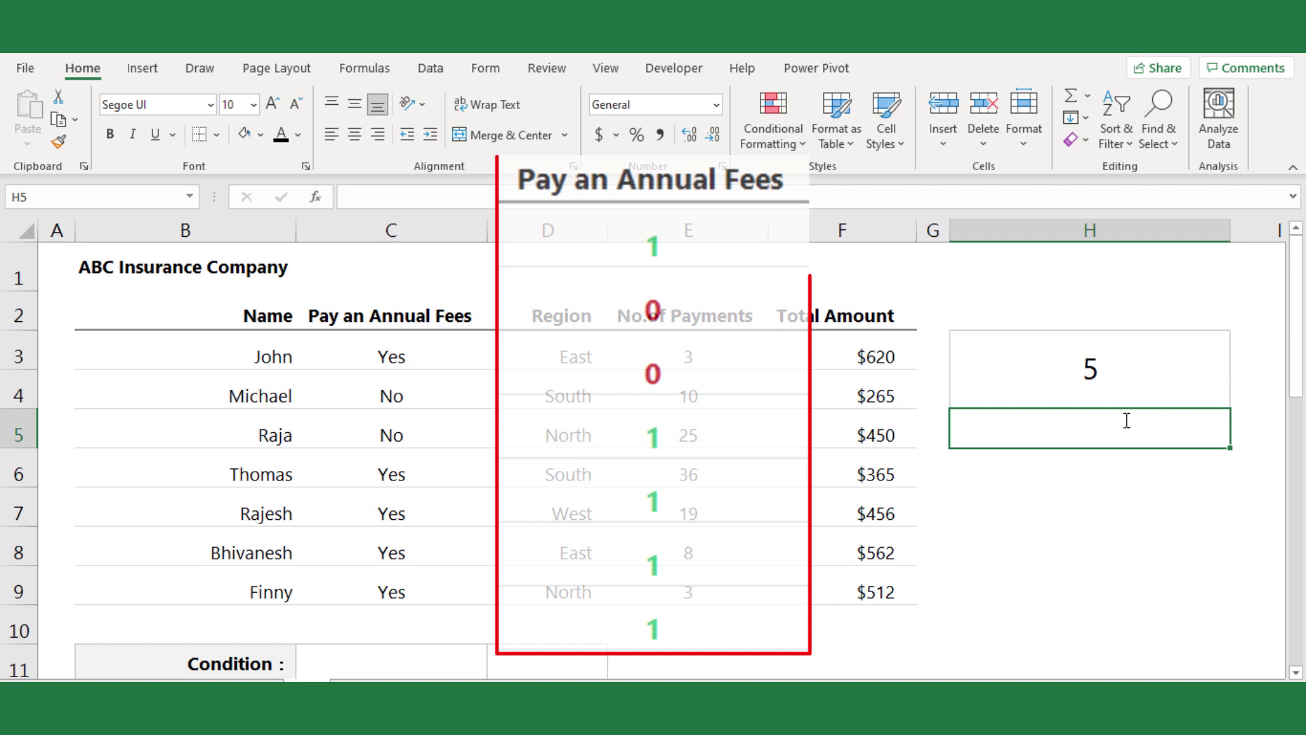
pyautogui.click(1135, 390)
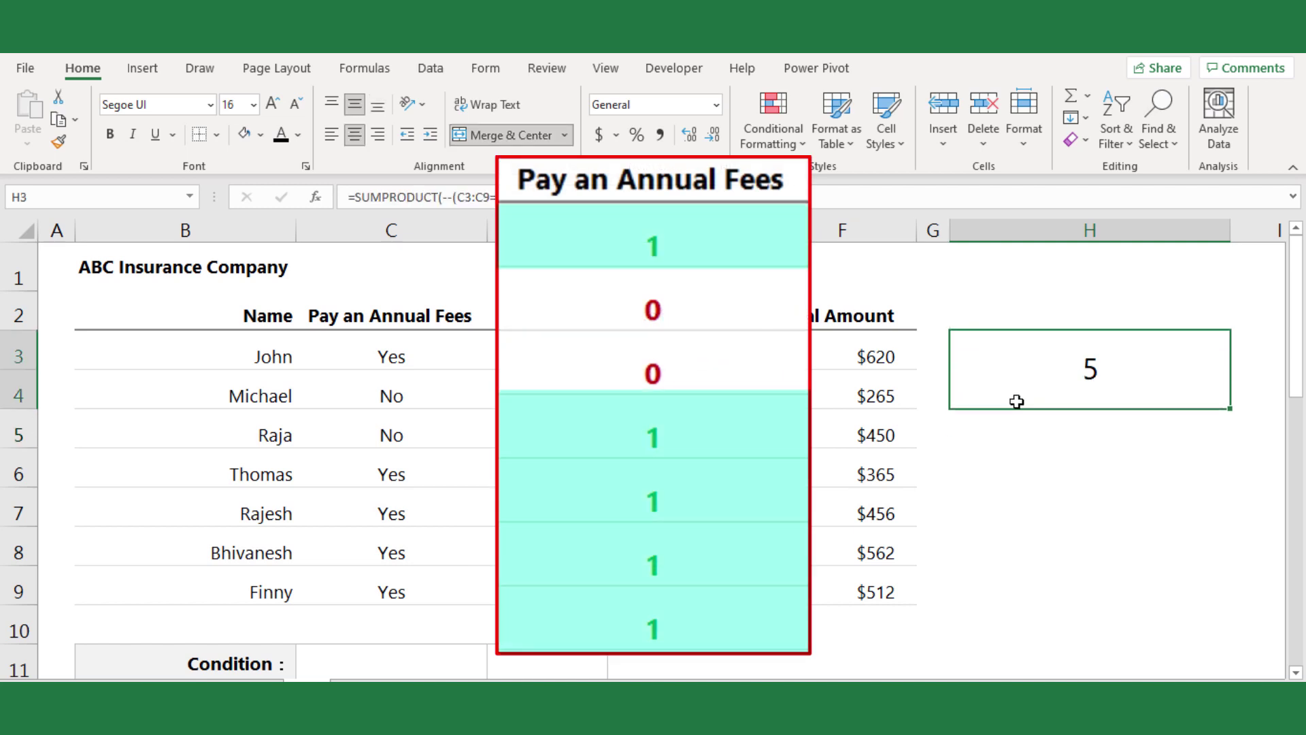
pyautogui.moveTo(361, 352); pyautogui.dragTo(360, 569)
pyautogui.click(1097, 376)
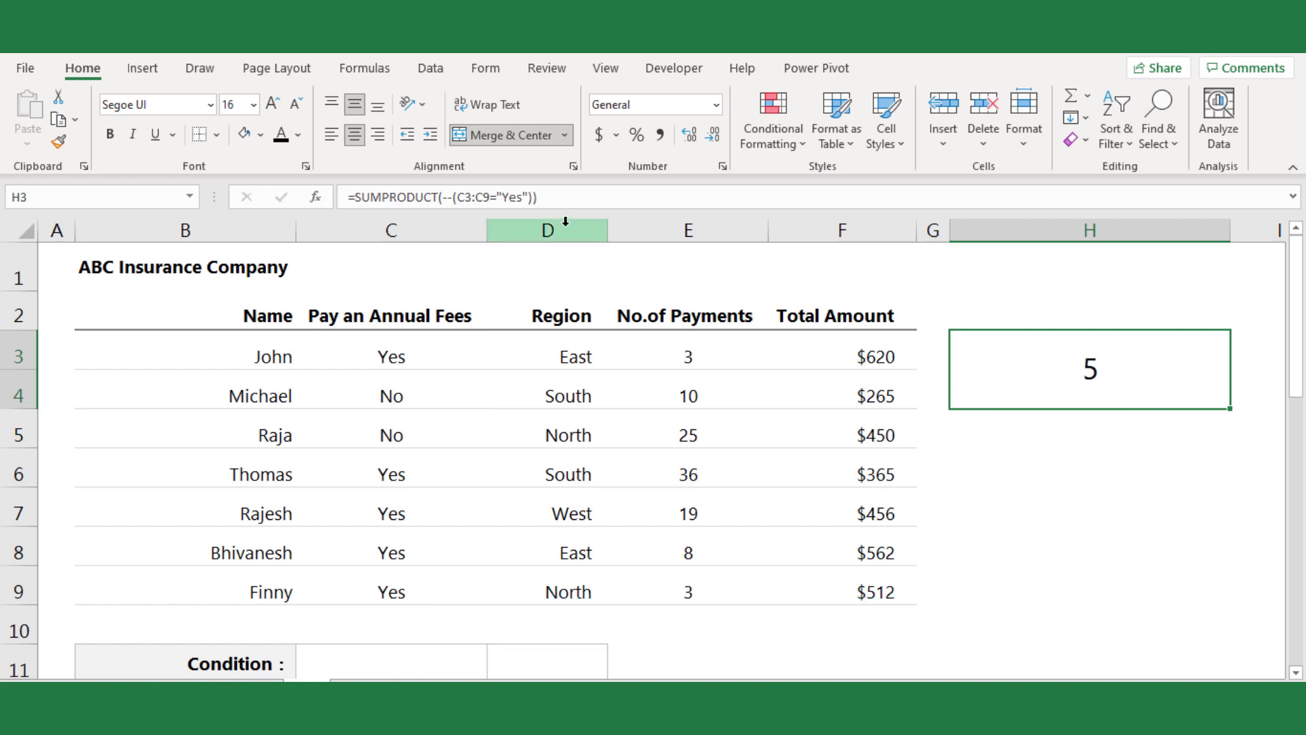
# Enter Yes and East as the Condition values in C11 and D11
pyautogui.scroll(-2, 597, 469)
pyautogui.click(395, 428)
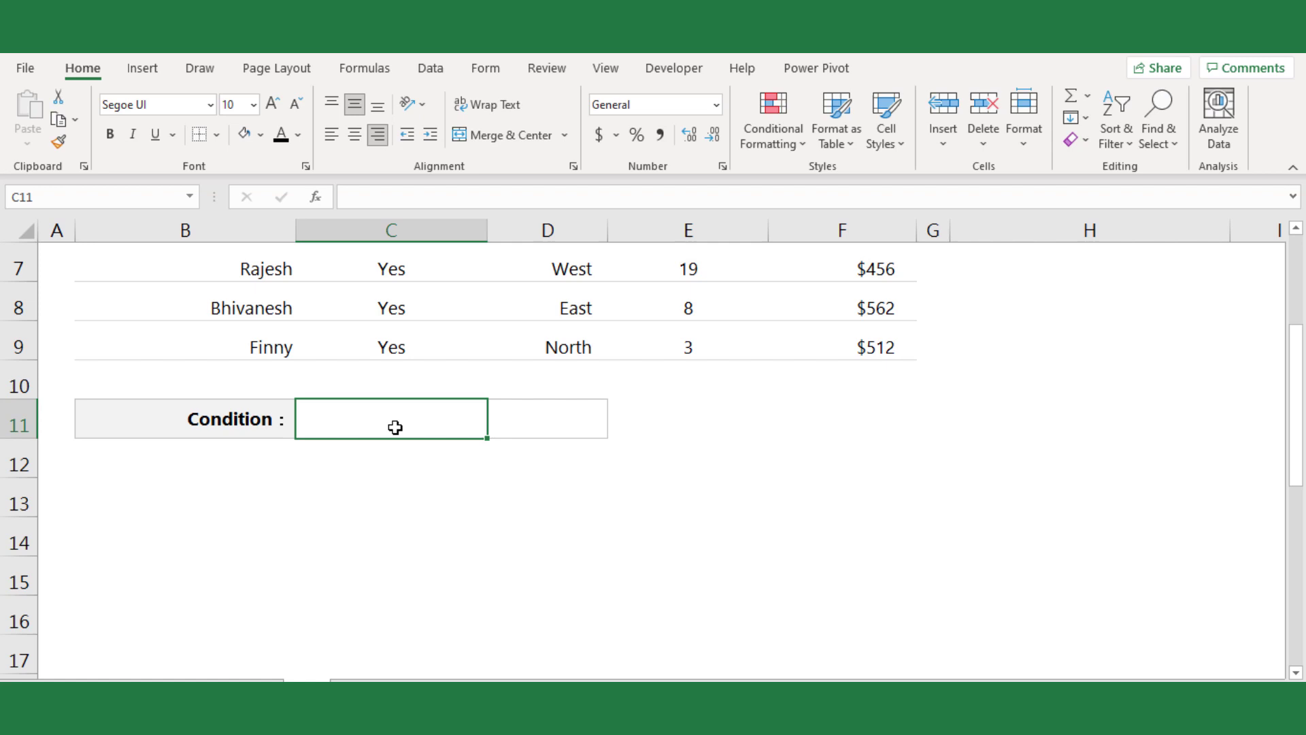
pyautogui.write('Yes')
pyautogui.press('Tab')
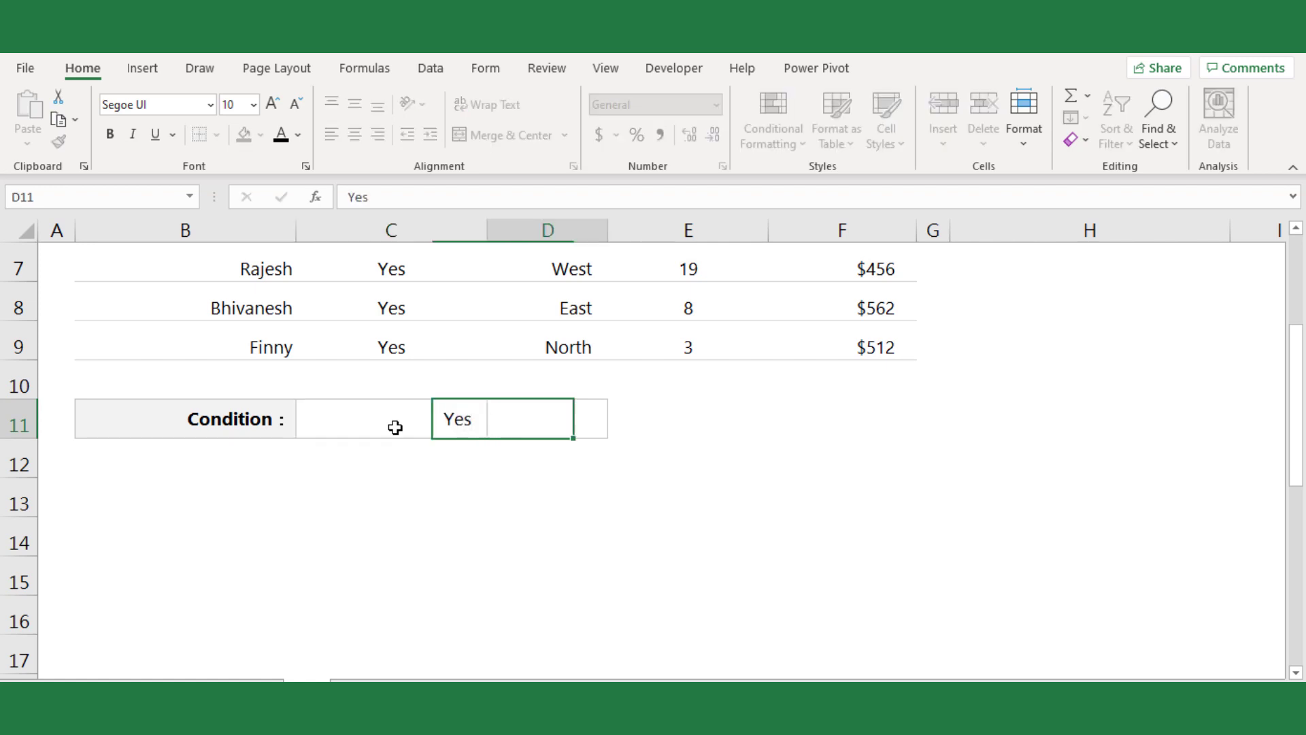
pyautogui.write('Eas')
pyautogui.write('t')
pyautogui.write('=sum')
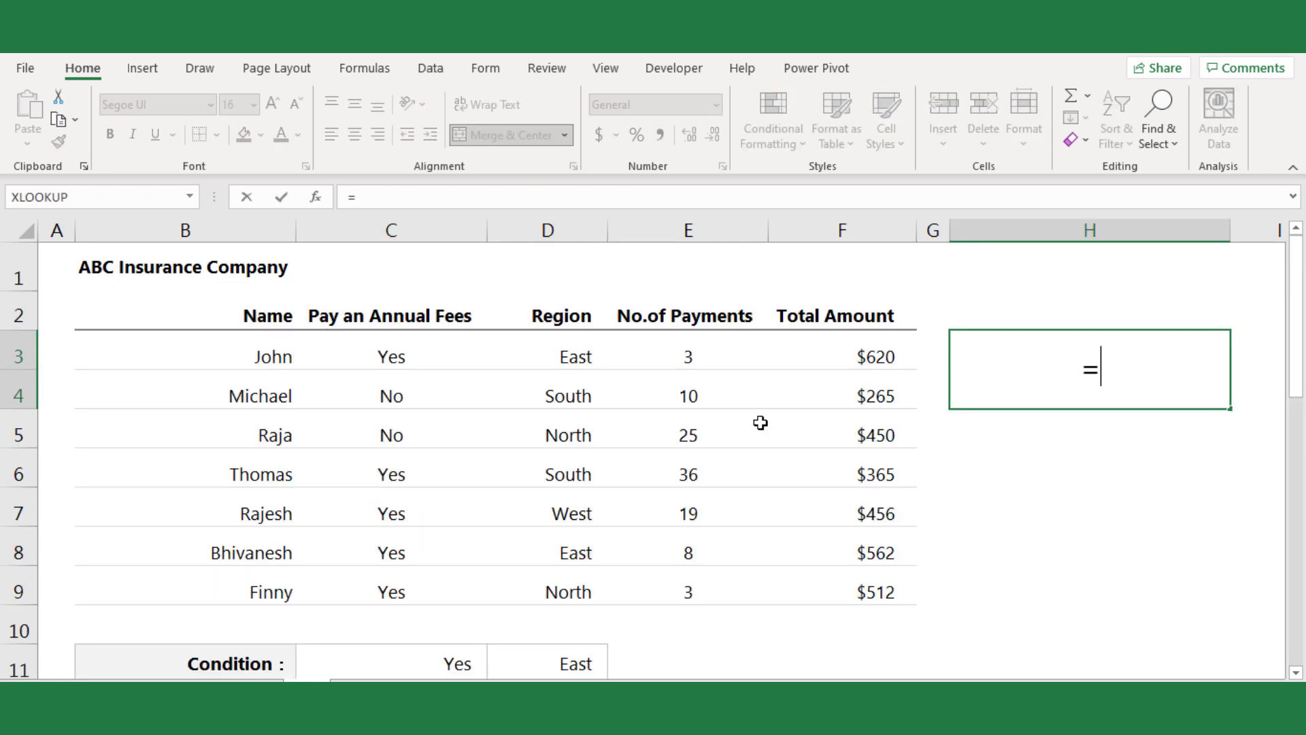
pyautogui.write('p')
# Count rows meeting both with =SUMPRODUCT((C3:C9=C11)*(D3:D9=D11)), returning 2
pyautogui.press('Tab')
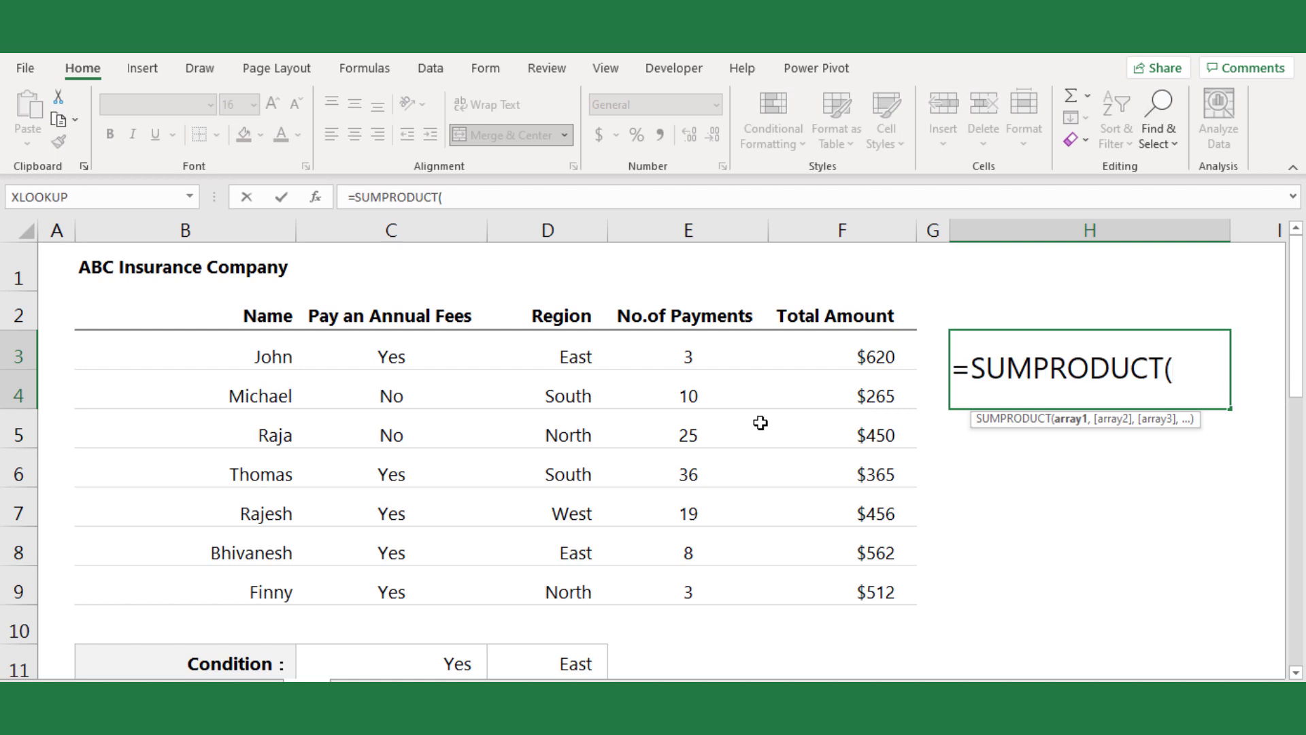
pyautogui.write('(')
pyautogui.moveTo(423, 369); pyautogui.dragTo(423, 578)
pyautogui.write('=')
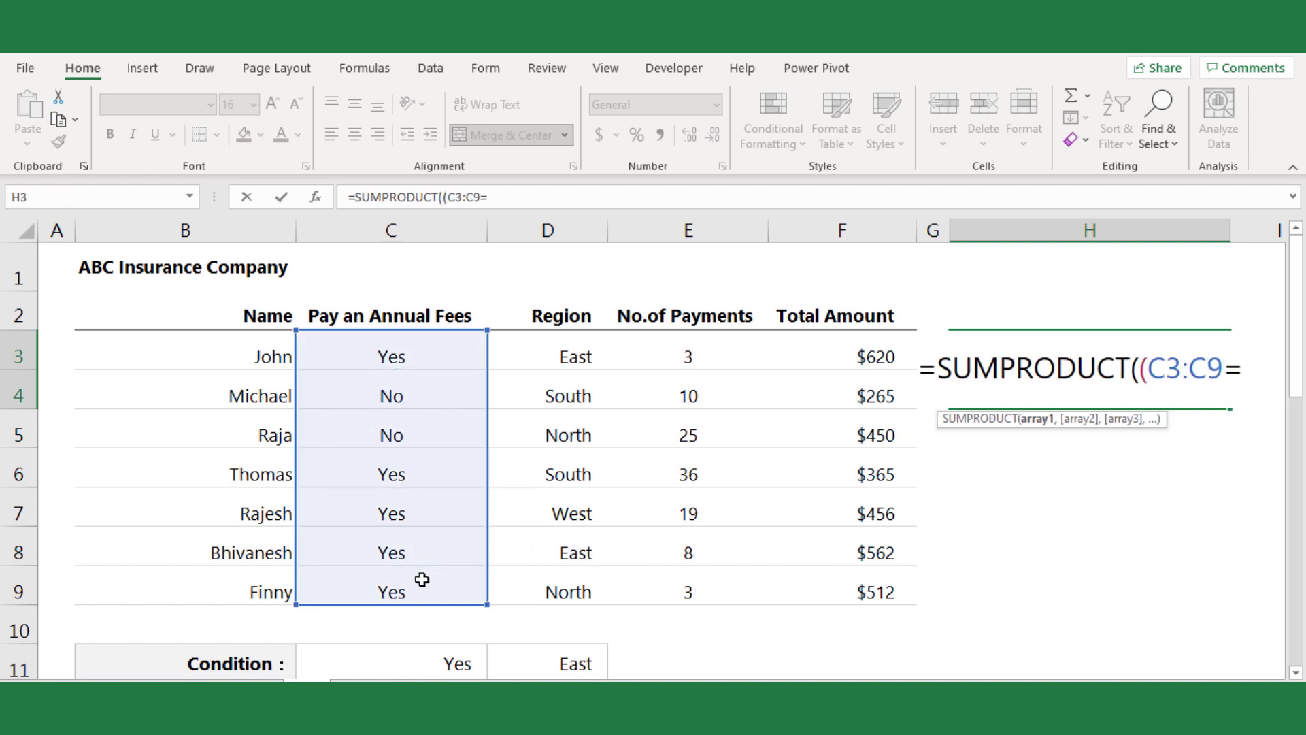
pyautogui.click(391, 655)
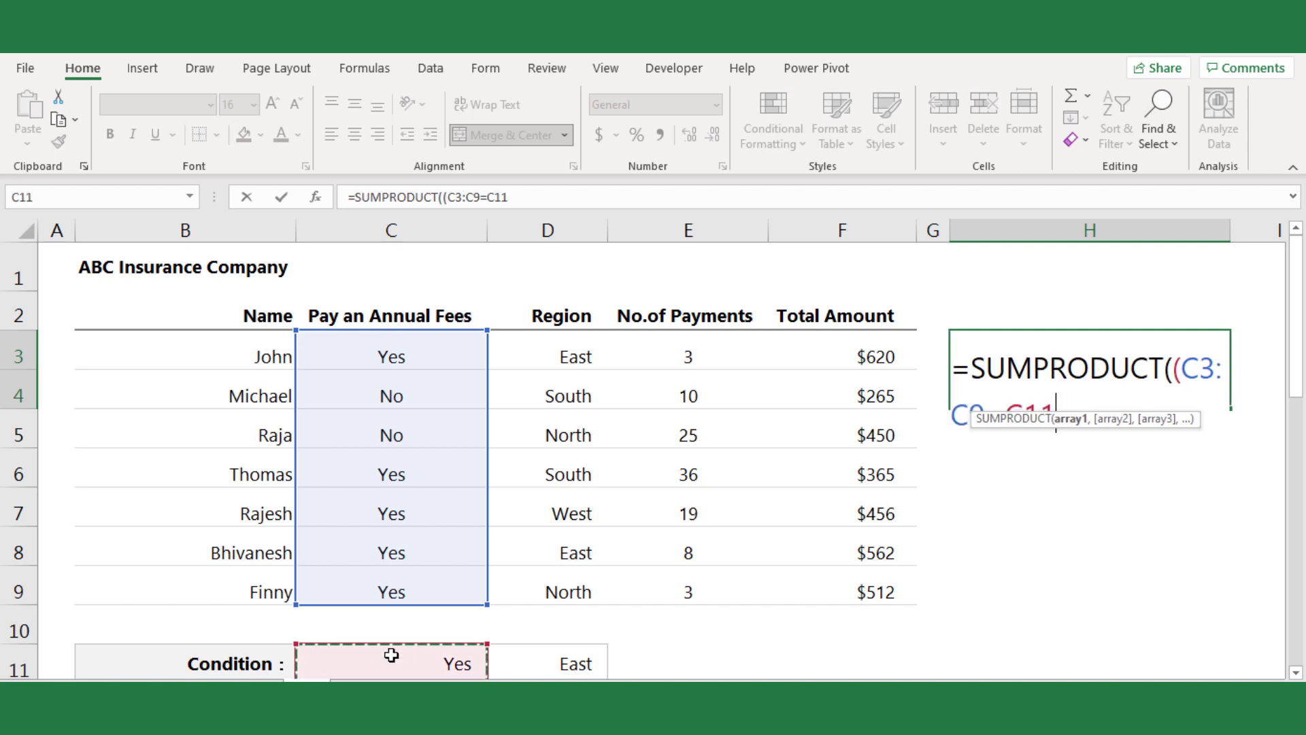
pyautogui.write(')*(')
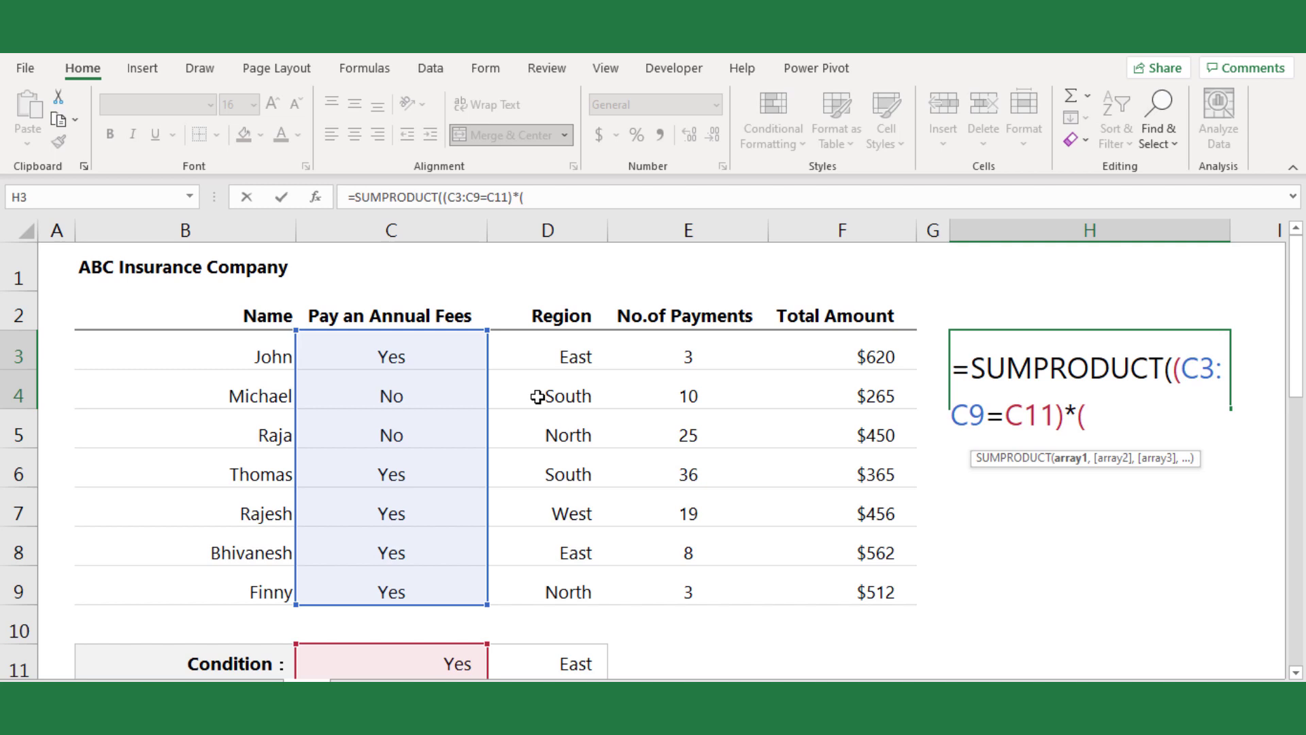
pyautogui.moveTo(559, 363); pyautogui.dragTo(558, 584)
pyautogui.write('=')
pyautogui.click(531, 662)
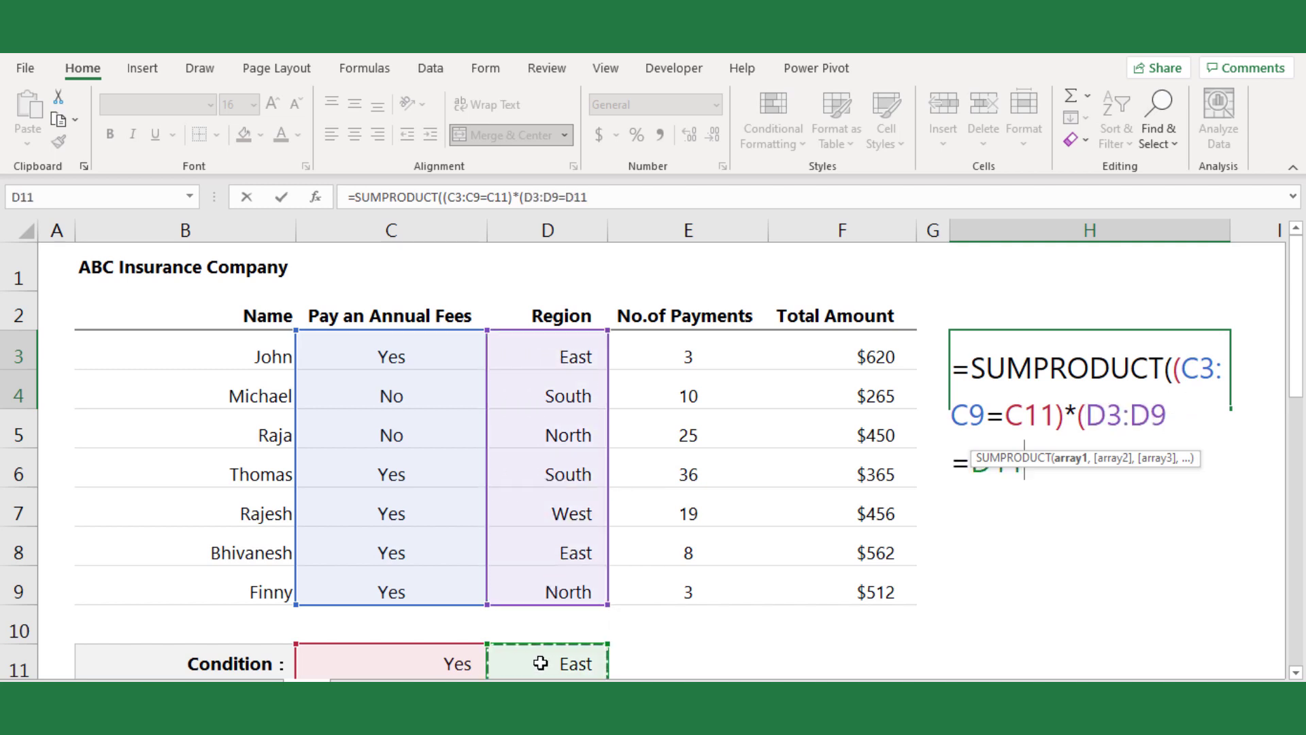
pyautogui.write('))')
pyautogui.press('Return')
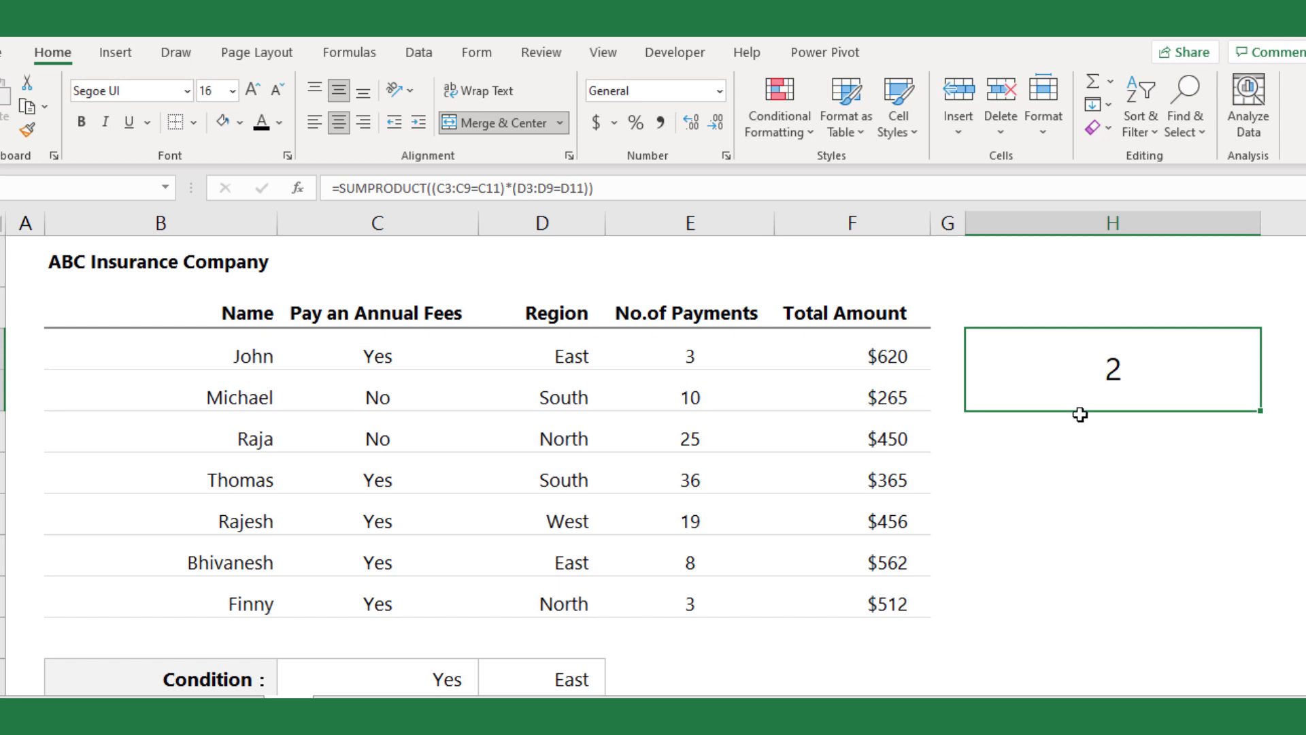
# Multiply the SUMPRODUCT conditions by Total Amount F3:F9 so H3 totals 1182
pyautogui.click(589, 188)
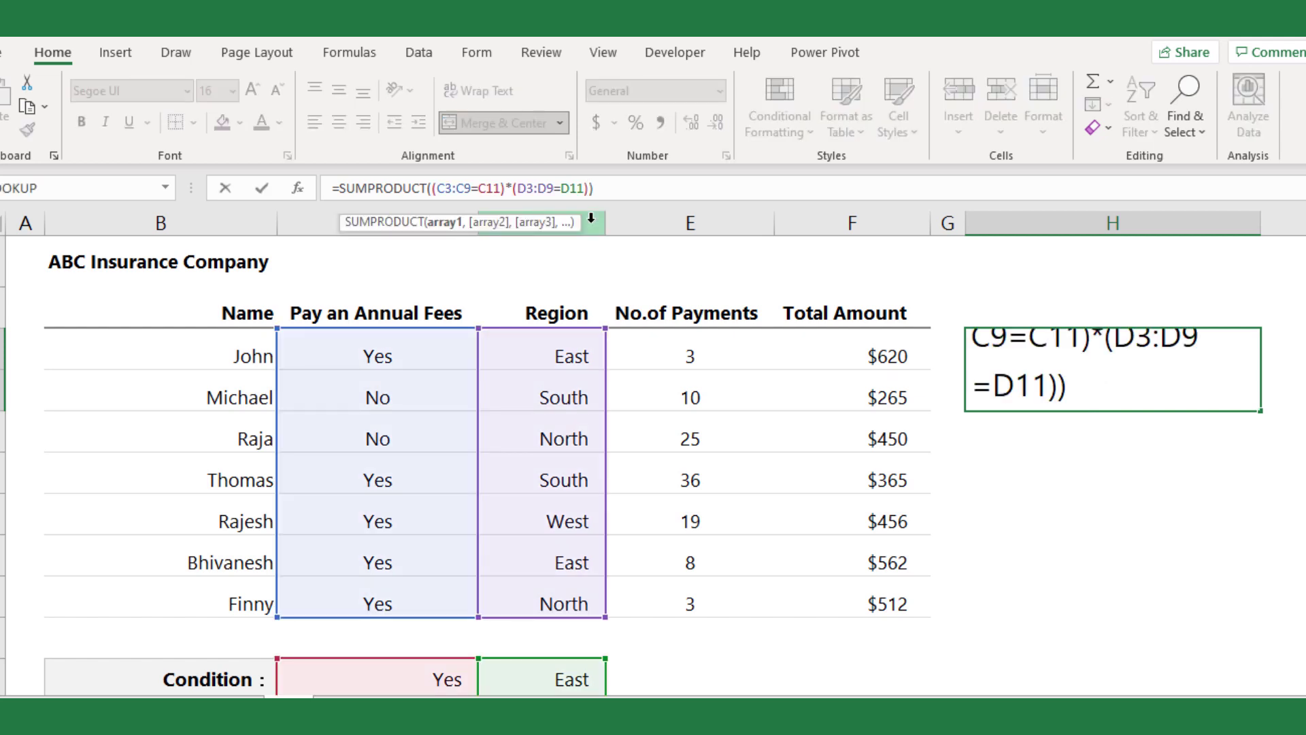
pyautogui.write('*')
pyautogui.moveTo(867, 344); pyautogui.dragTo(871, 593)
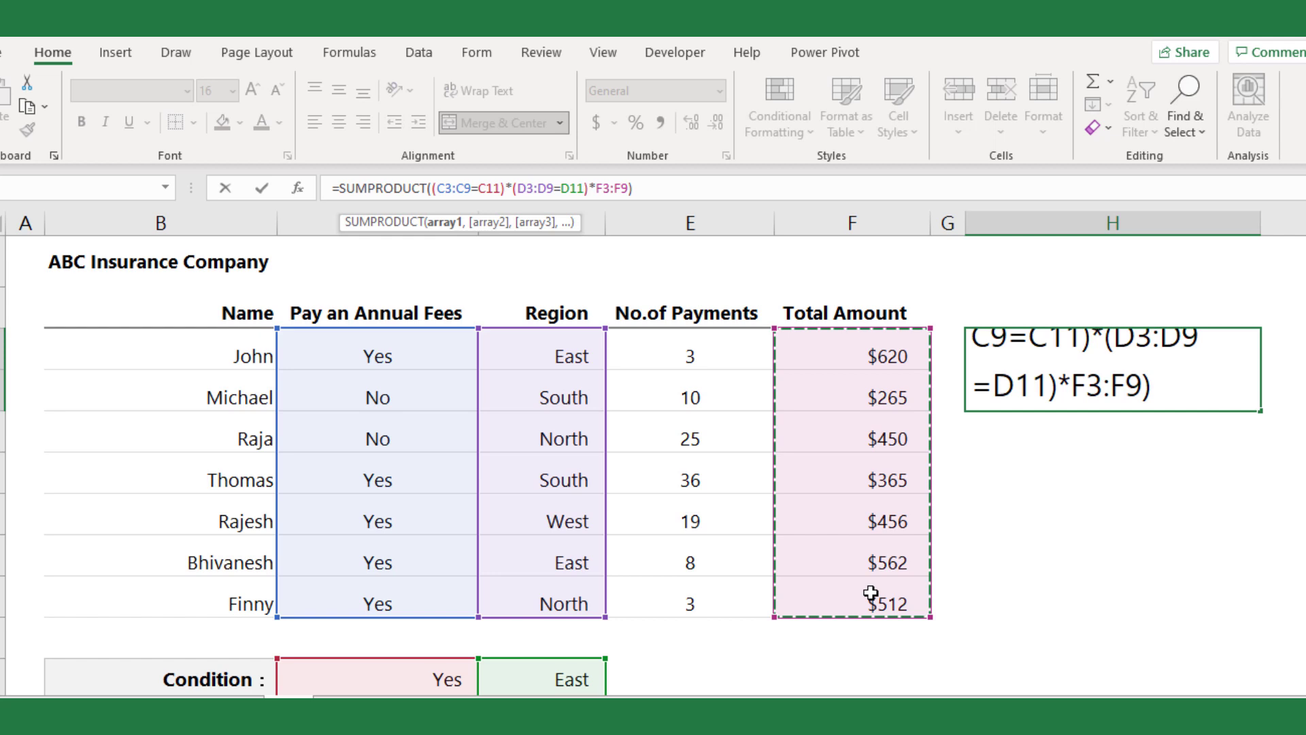
pyautogui.press('Return')
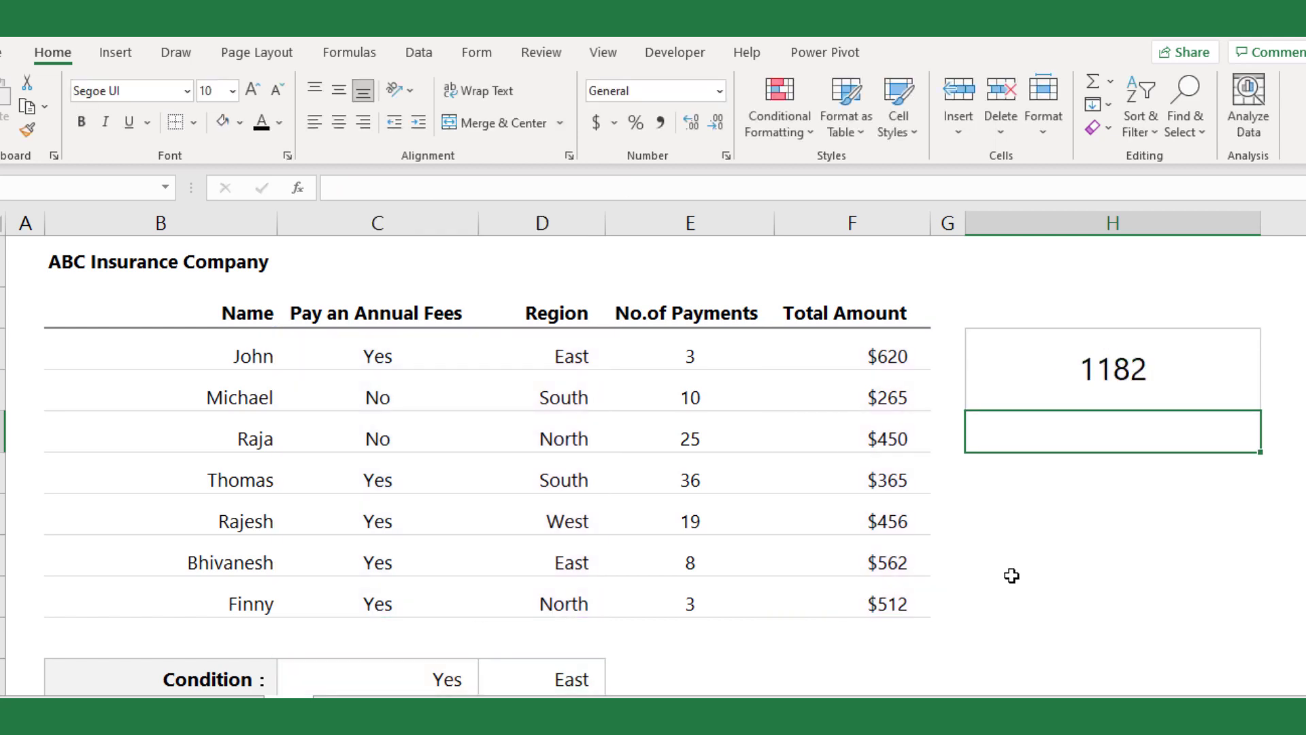
# Apply Accounting currency format to H3, showing $1,182.00
pyautogui.click(1123, 368)
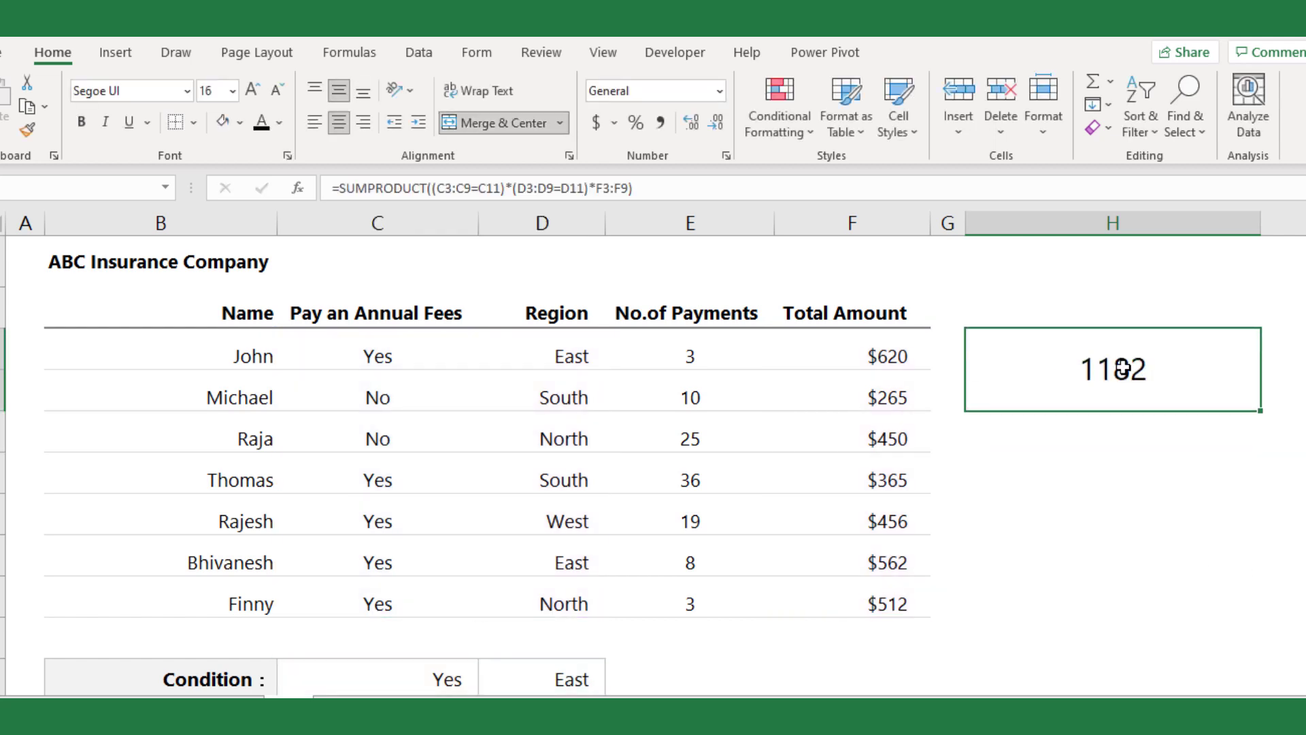
pyautogui.click(603, 124)
pyautogui.click(1038, 433)
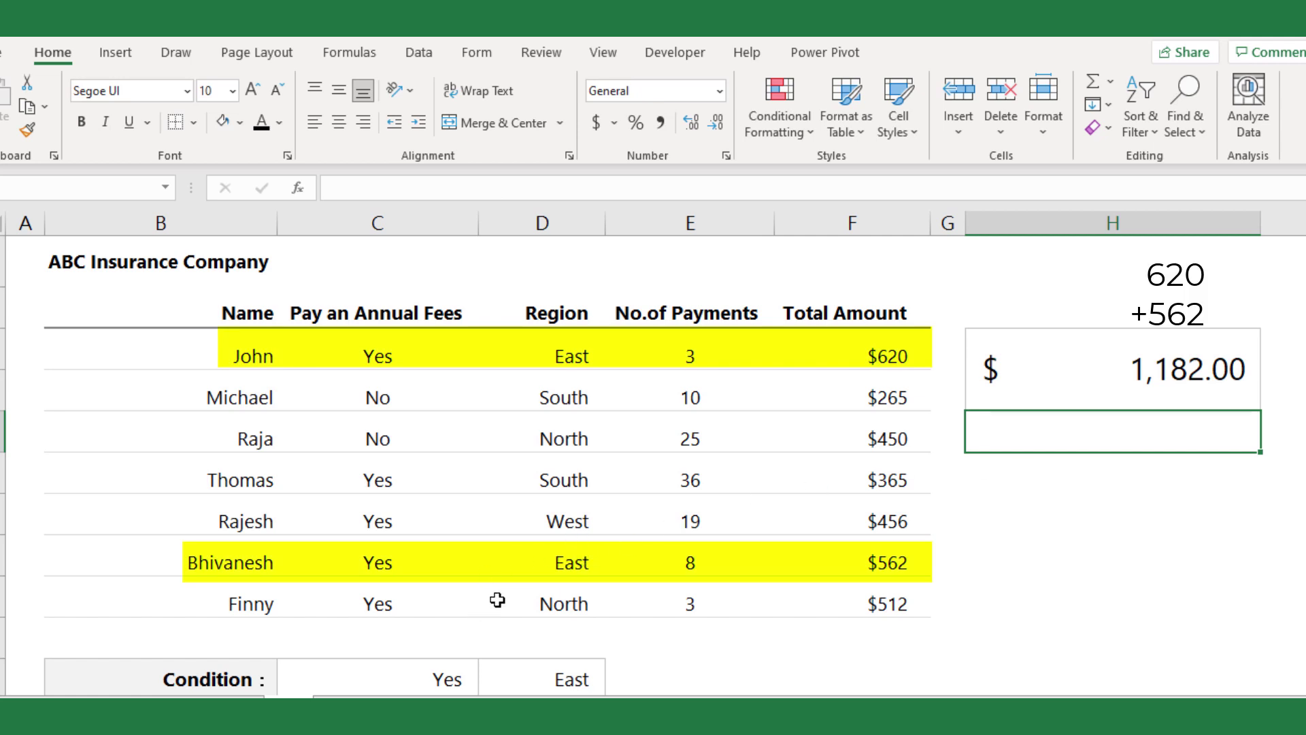
pyautogui.click(531, 673)
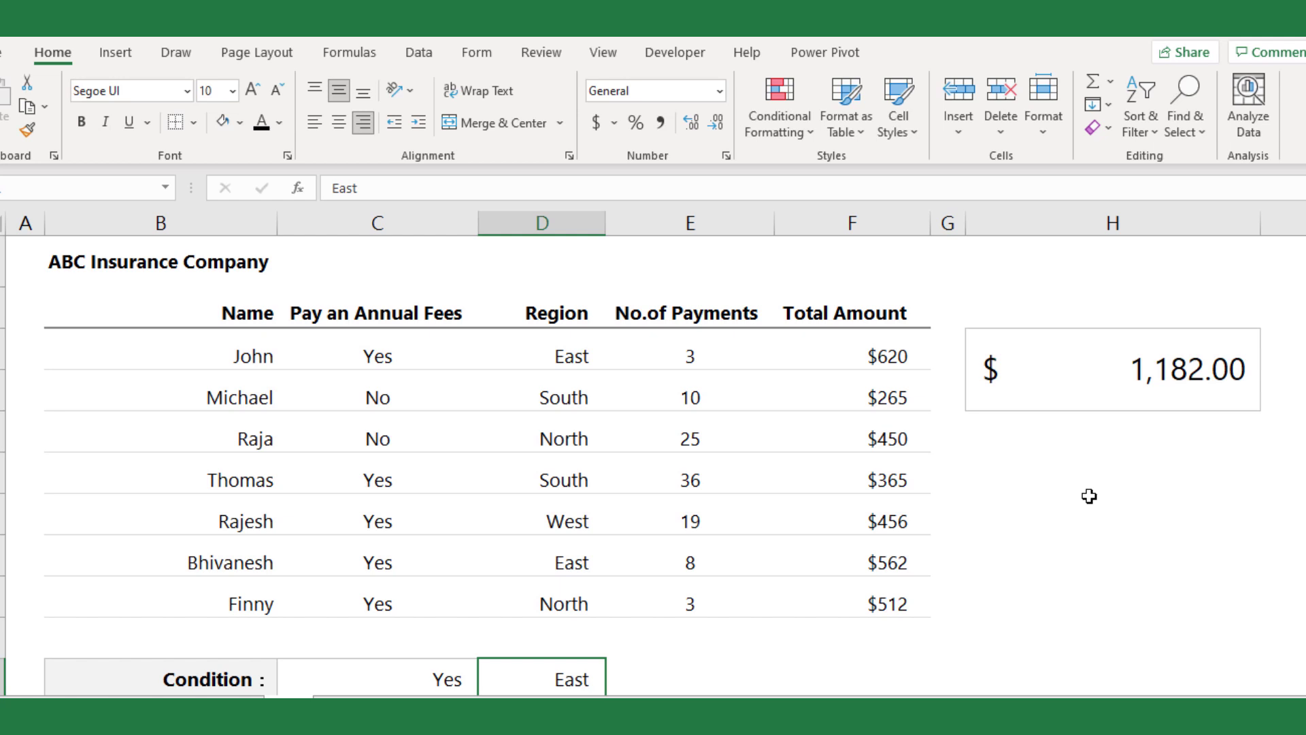
# Change the D11 region condition to North, then to South, so H3 shows $365.00
pyautogui.write('North')
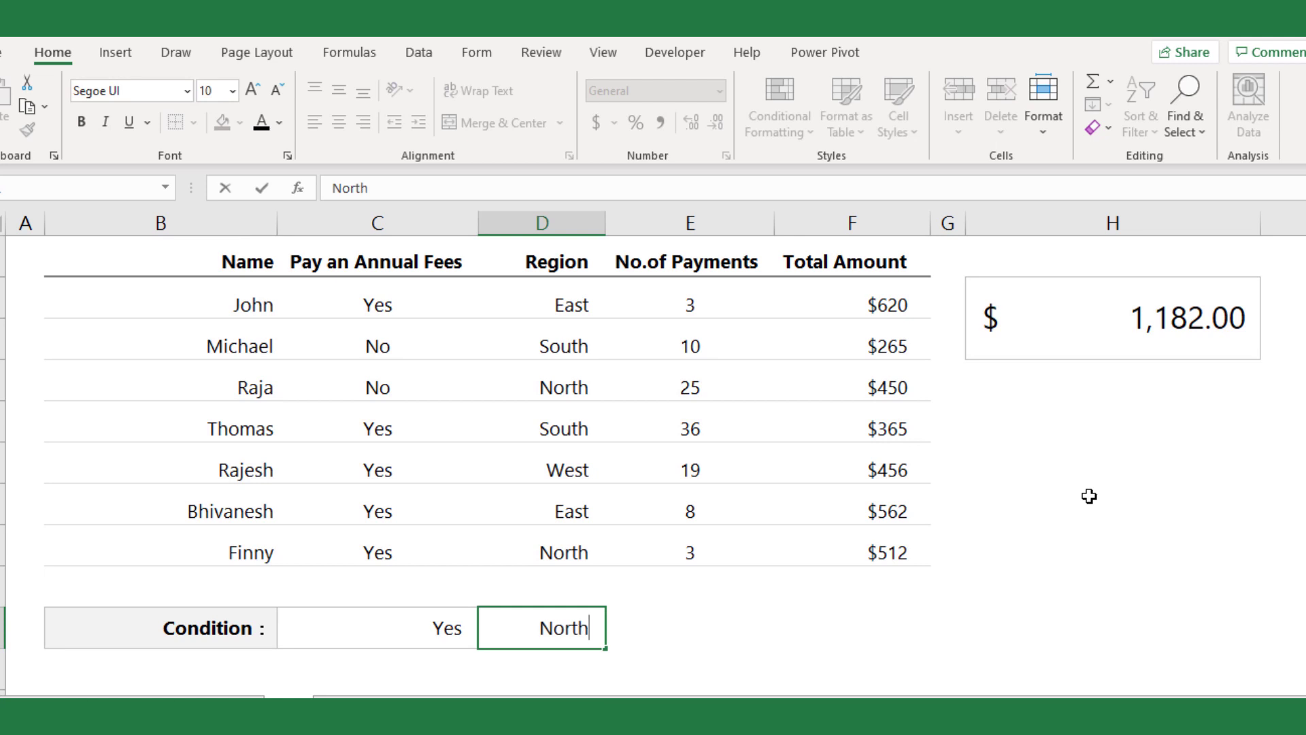
pyautogui.press('Return')
pyautogui.press('Up')
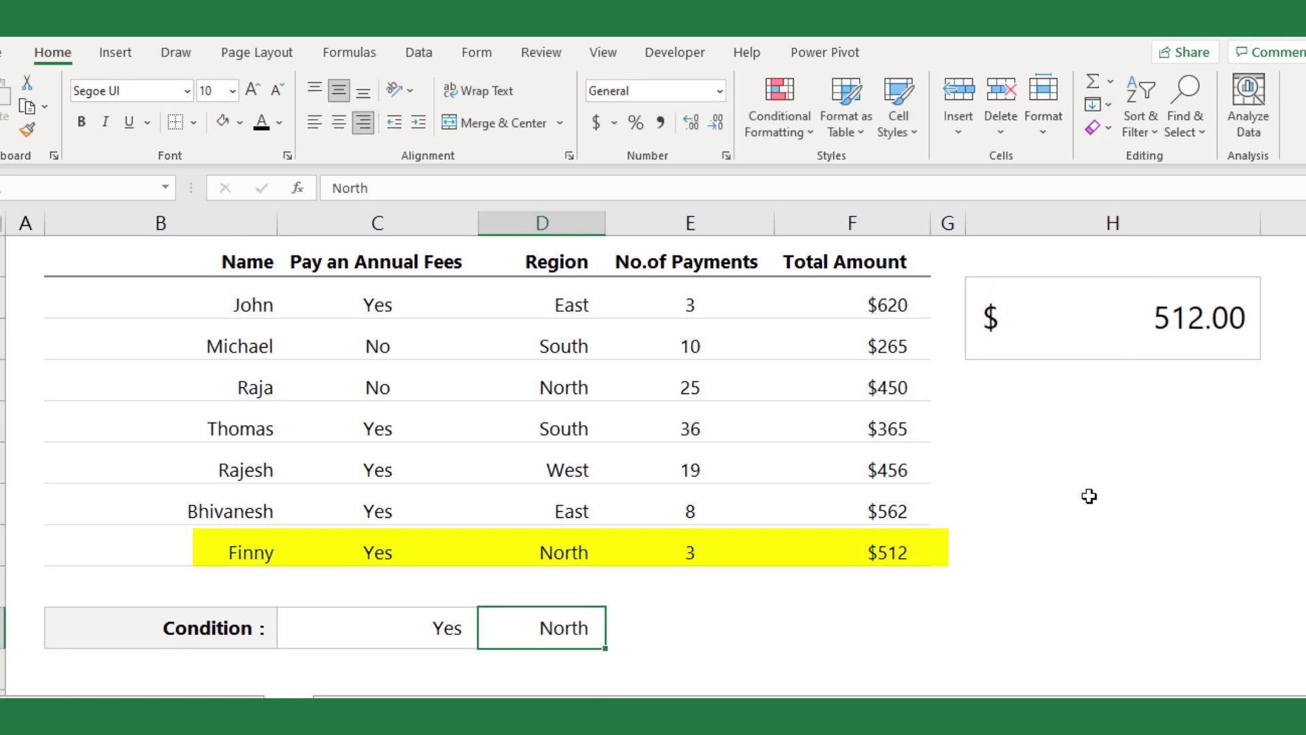
pyautogui.write('South')
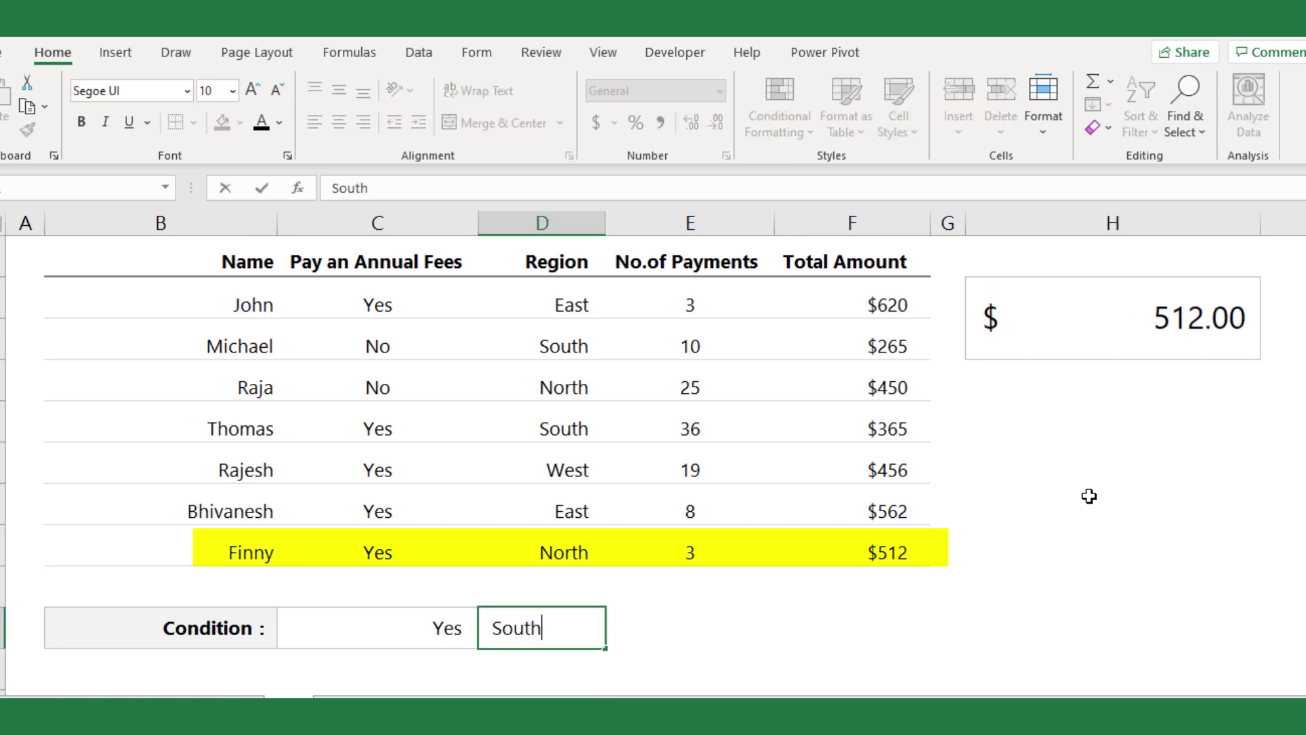
pyautogui.press('Return')
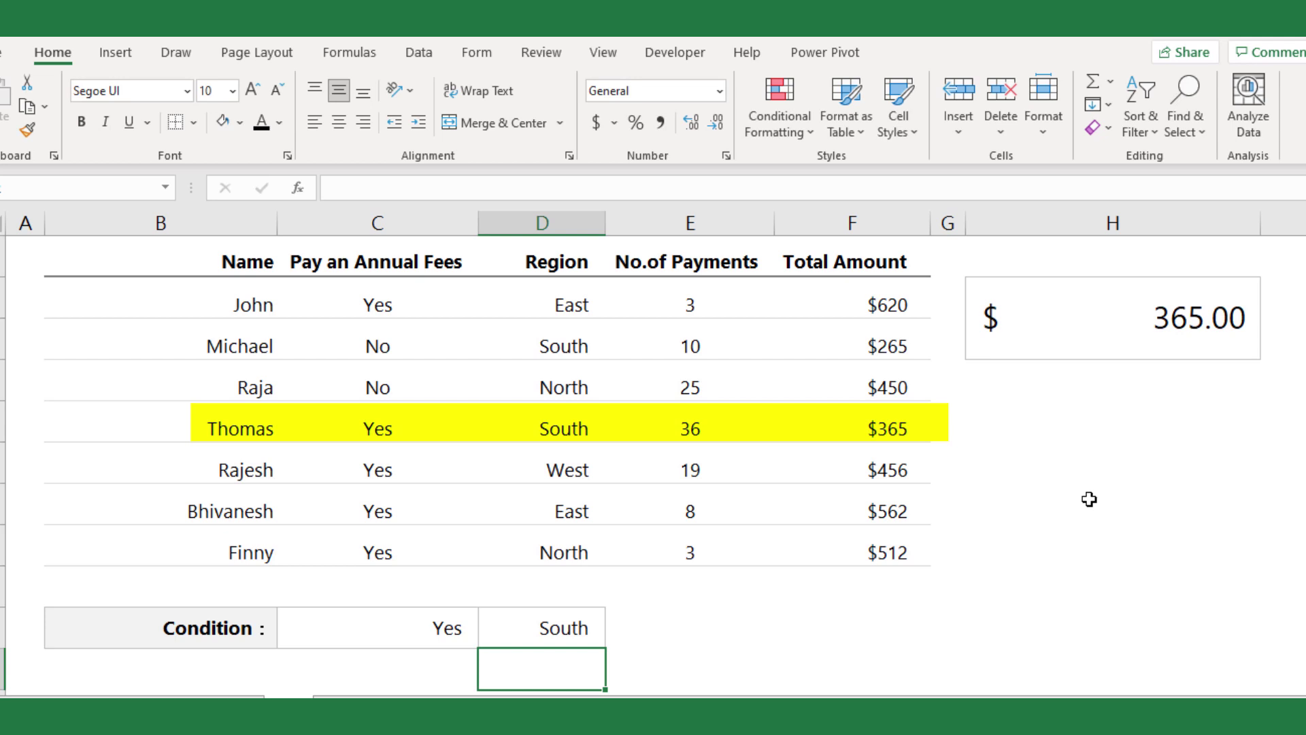